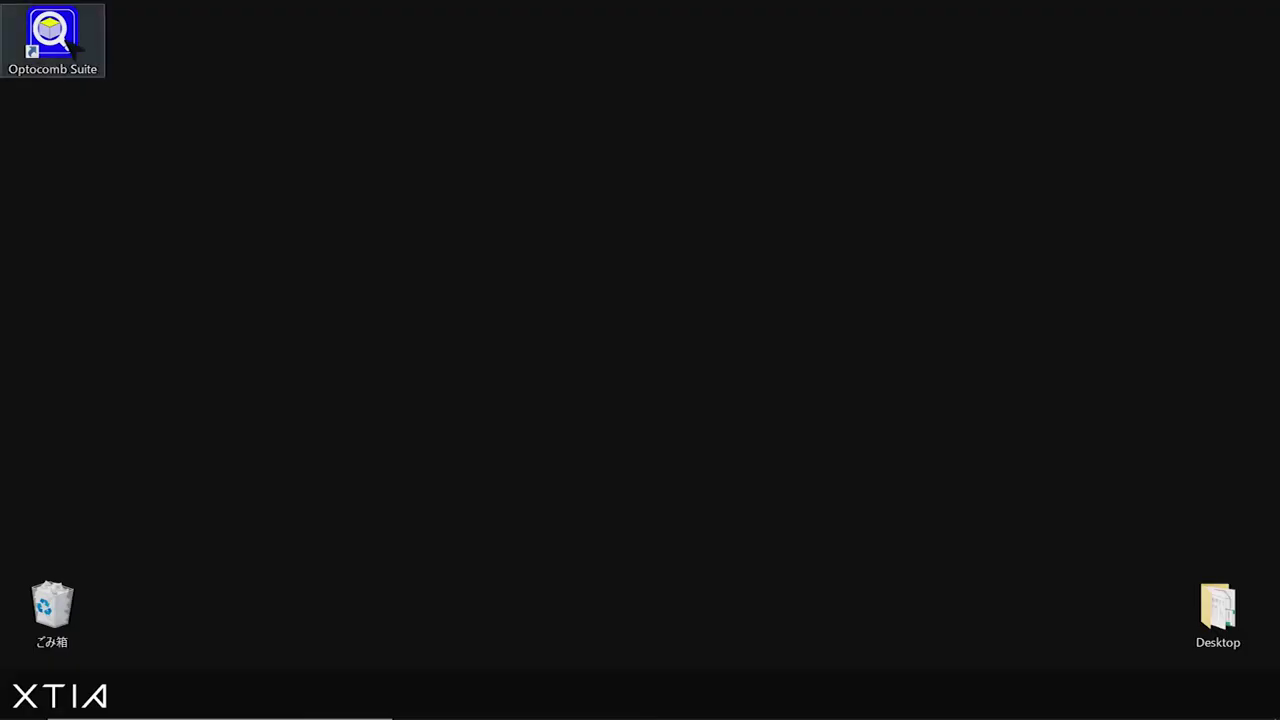
Step: Launch Optocomb Suite from its desktop shortcut to bring up the module launcher
click(73, 43)
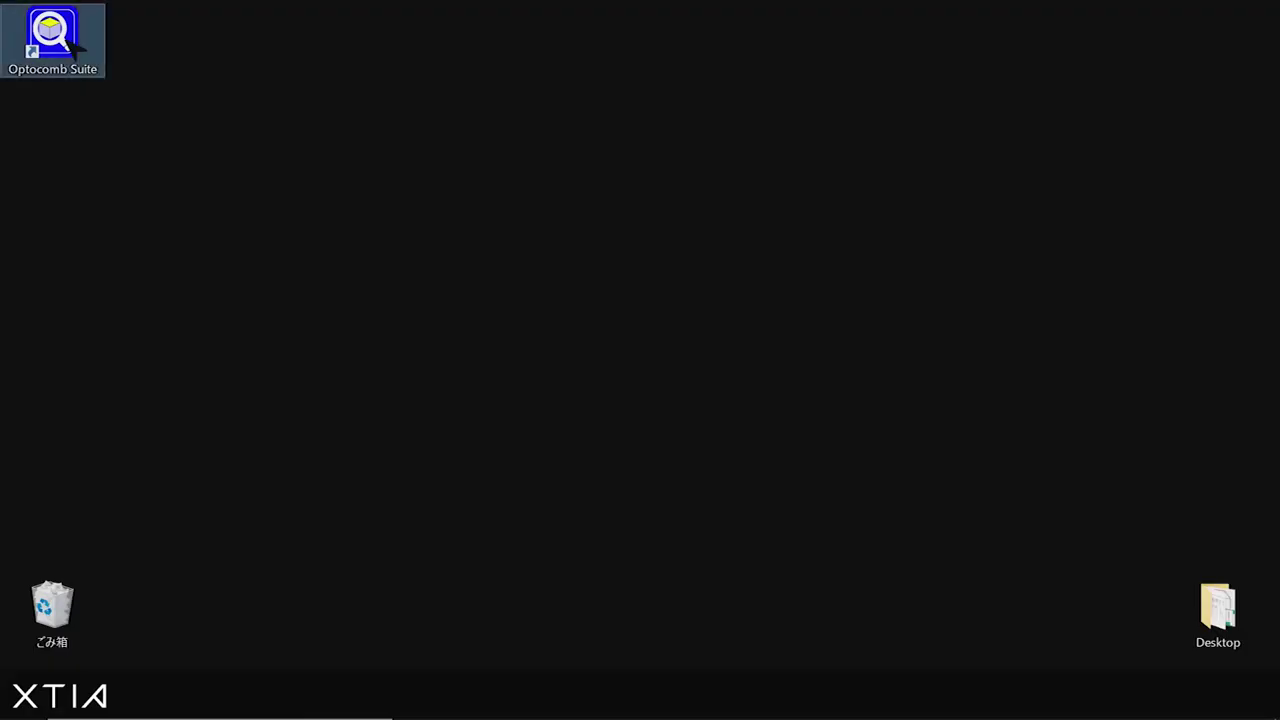
double_click(73, 43)
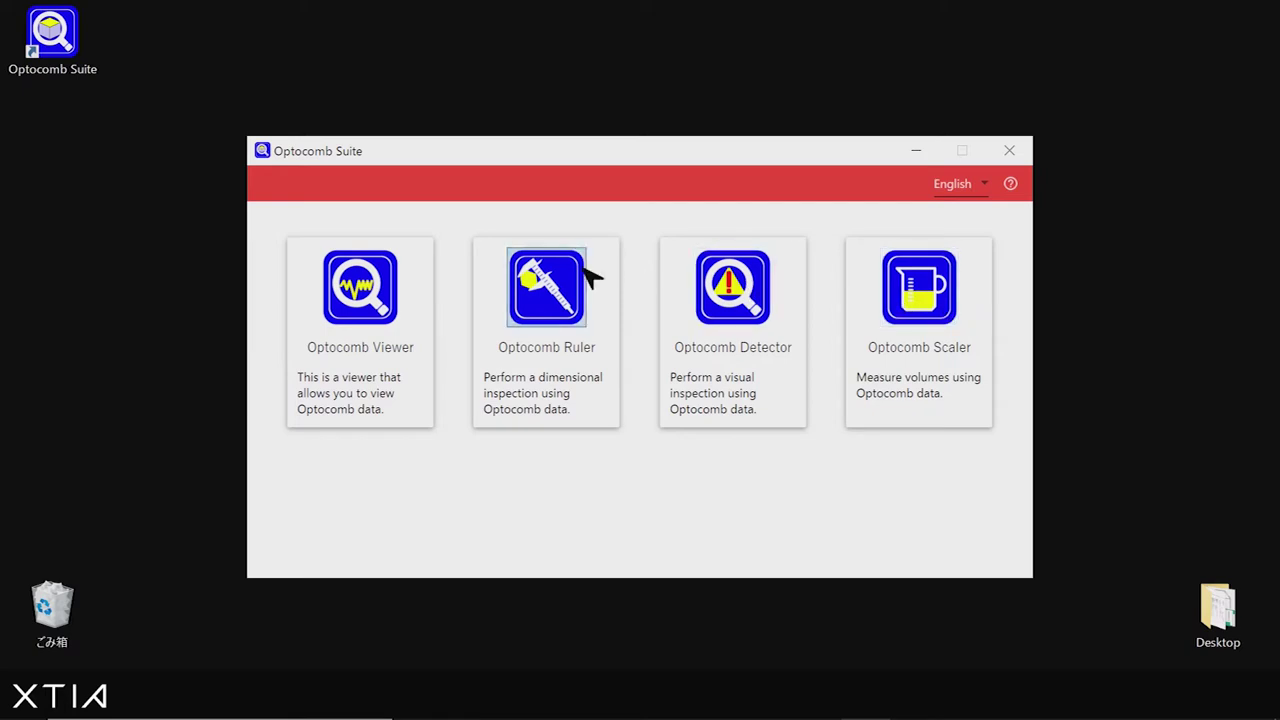
click(985, 181)
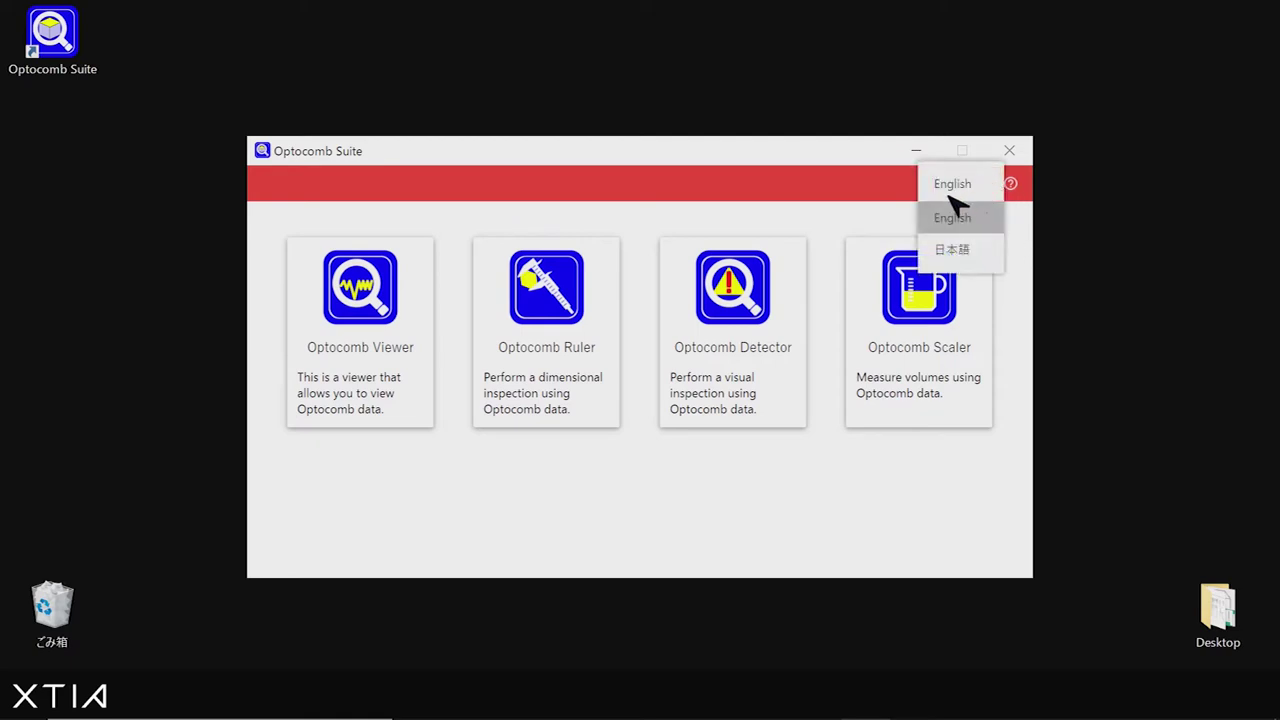
click(962, 497)
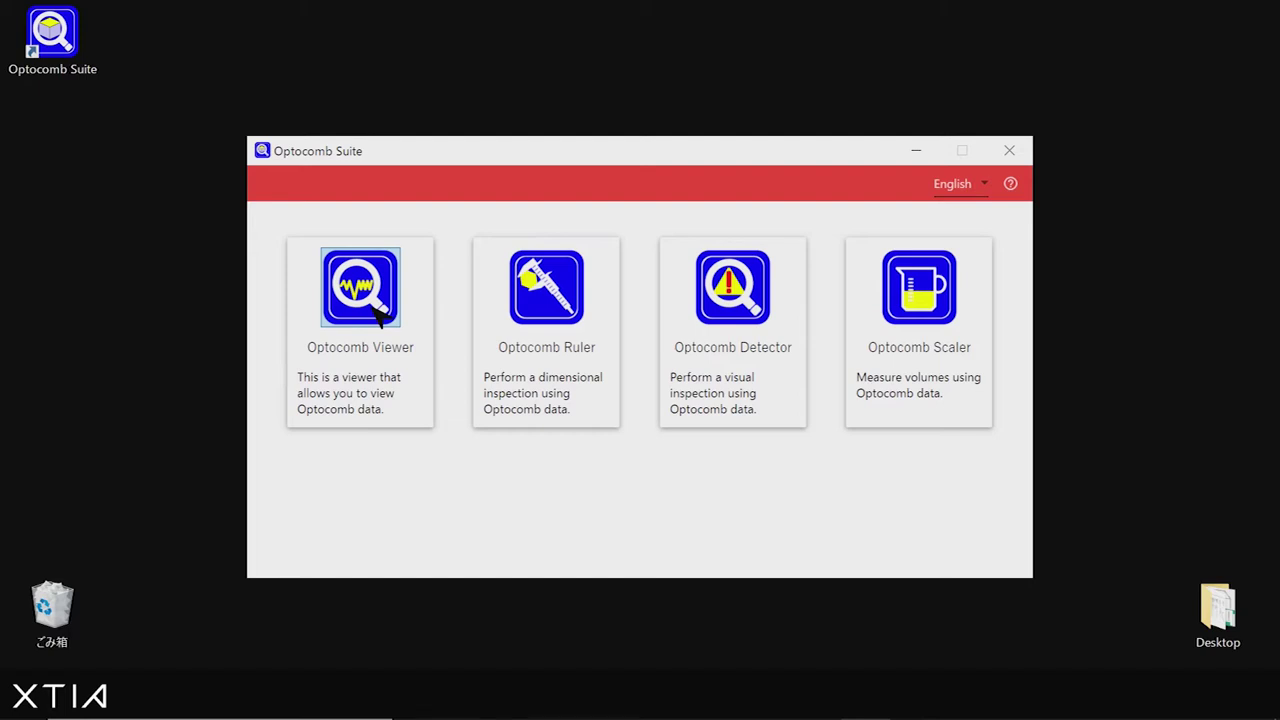
click(380, 315)
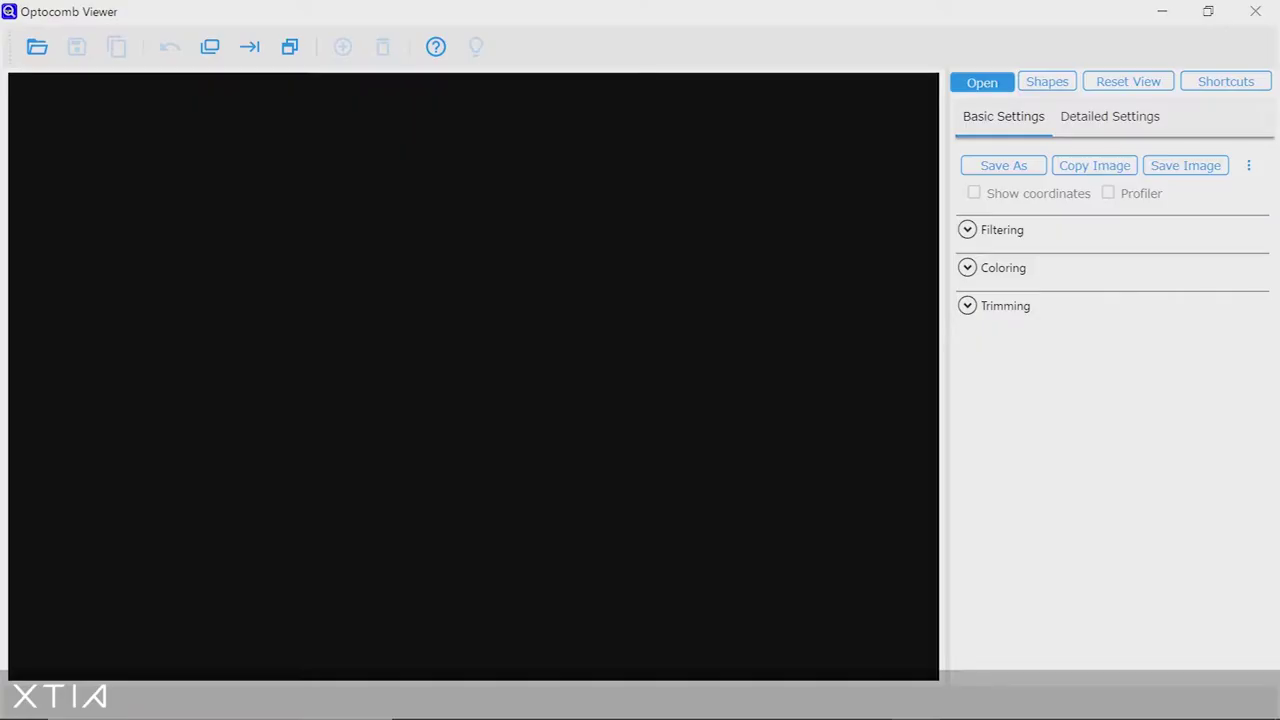
Step: Load the BodyValve 300x300 .log scan, then orbit and zoom its 3-D height map
click(38, 50)
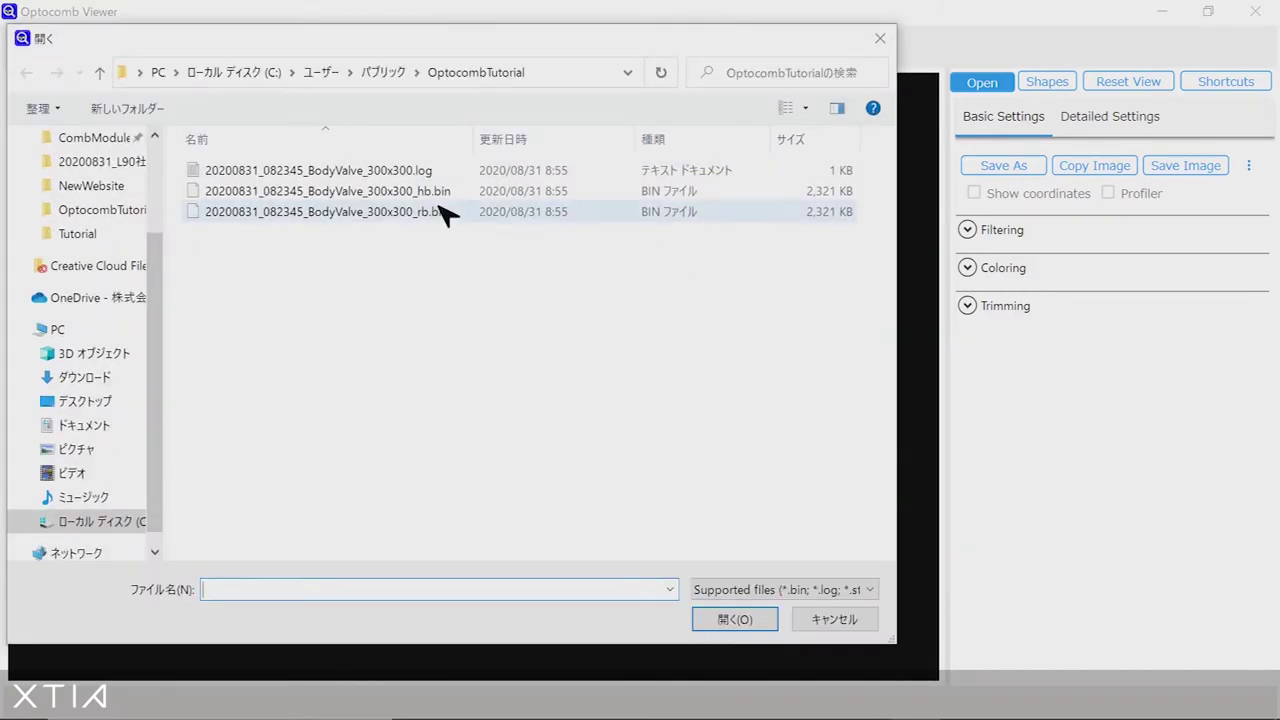
double_click(420, 175)
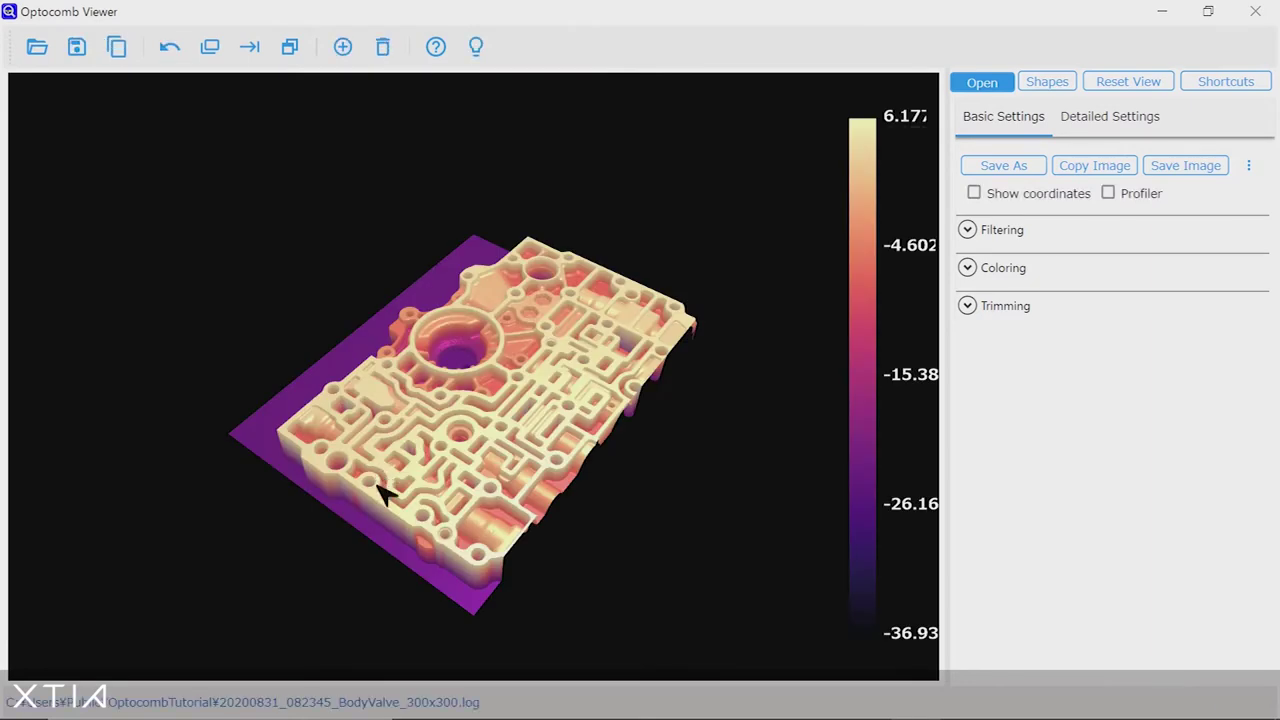
drag(380, 491, 588, 472)
scroll(588, 472, up, 6)
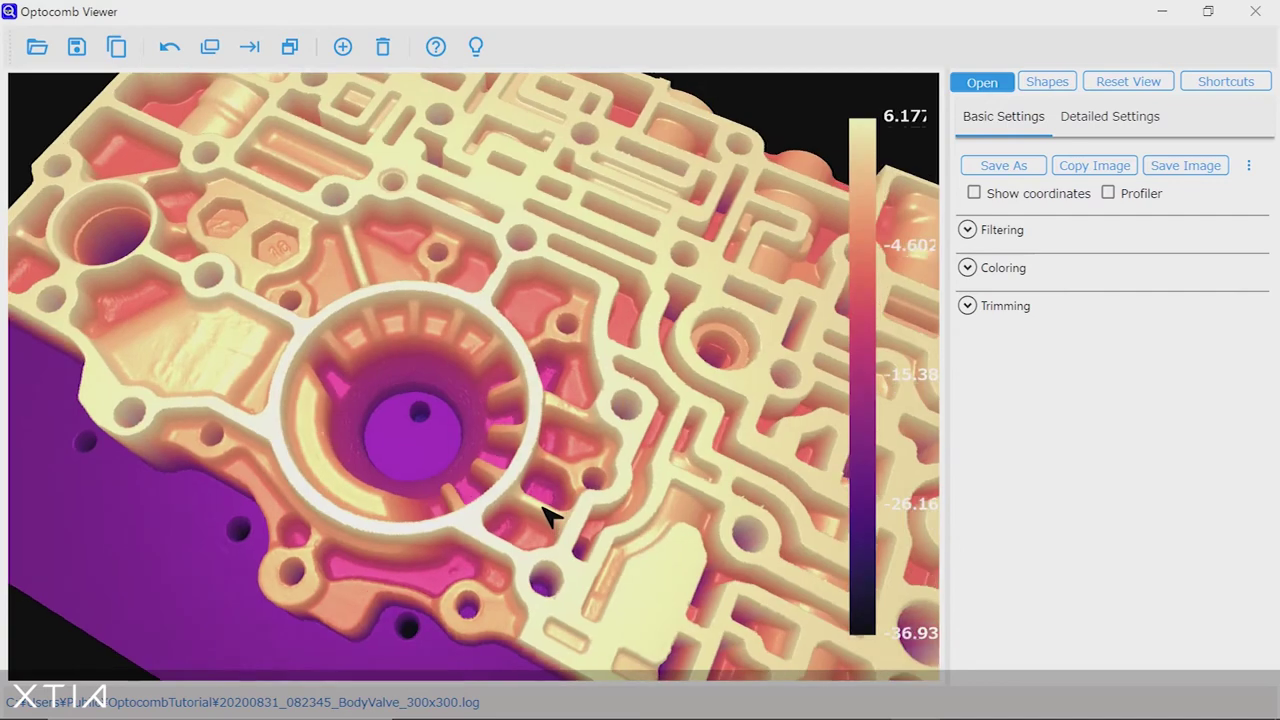
drag(548, 515, 577, 475)
scroll(600, 445, down, 4)
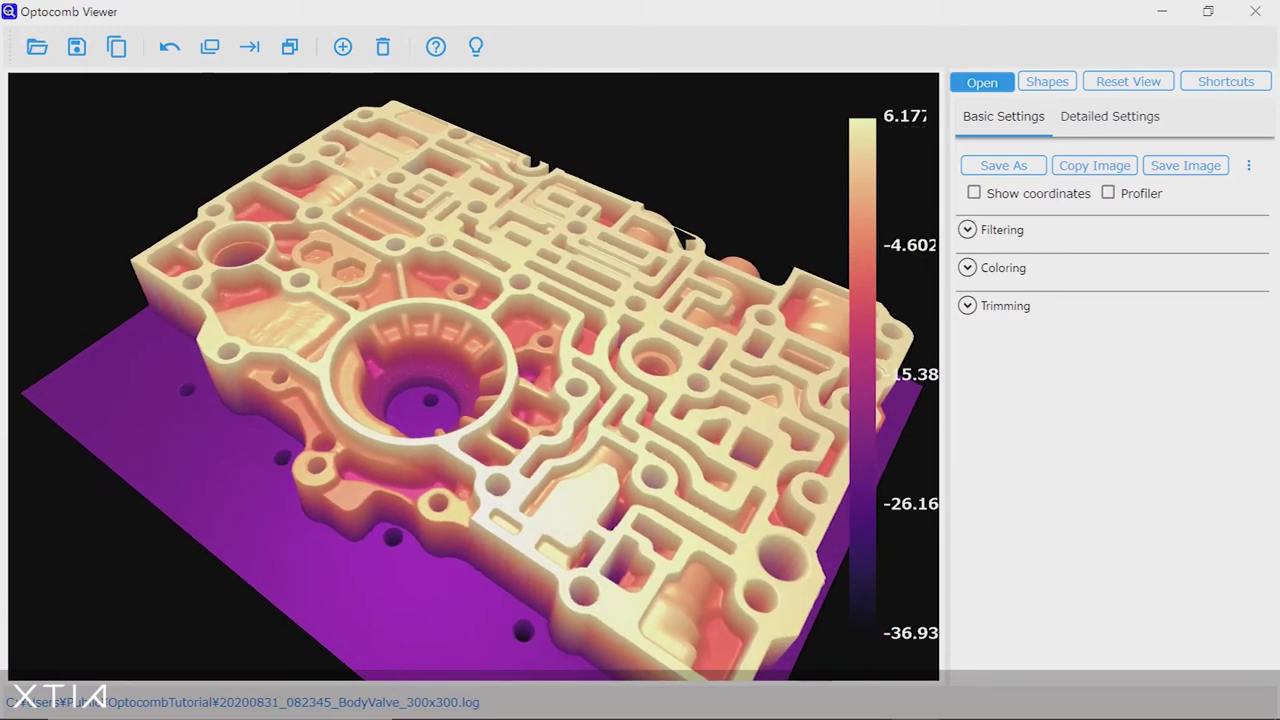
Step: Set the Z-axis trimming minimum to -20, preview the trim, then switch trimming off
click(970, 309)
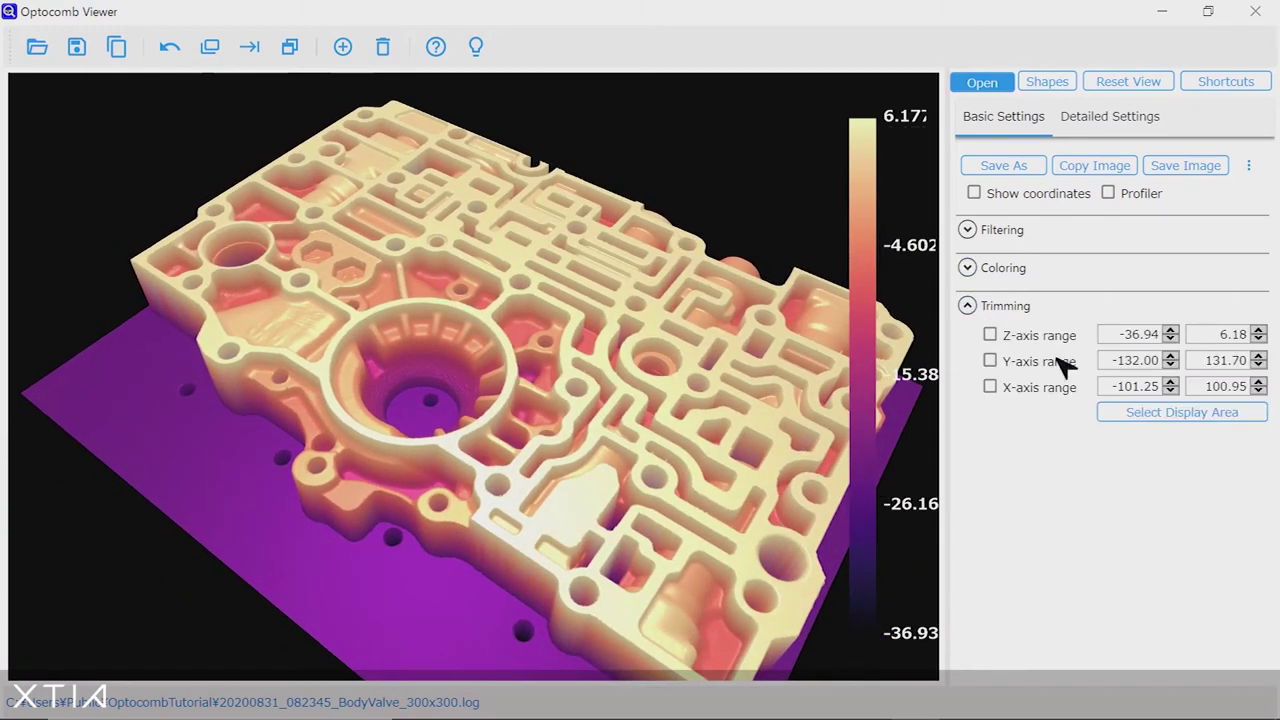
click(1118, 336)
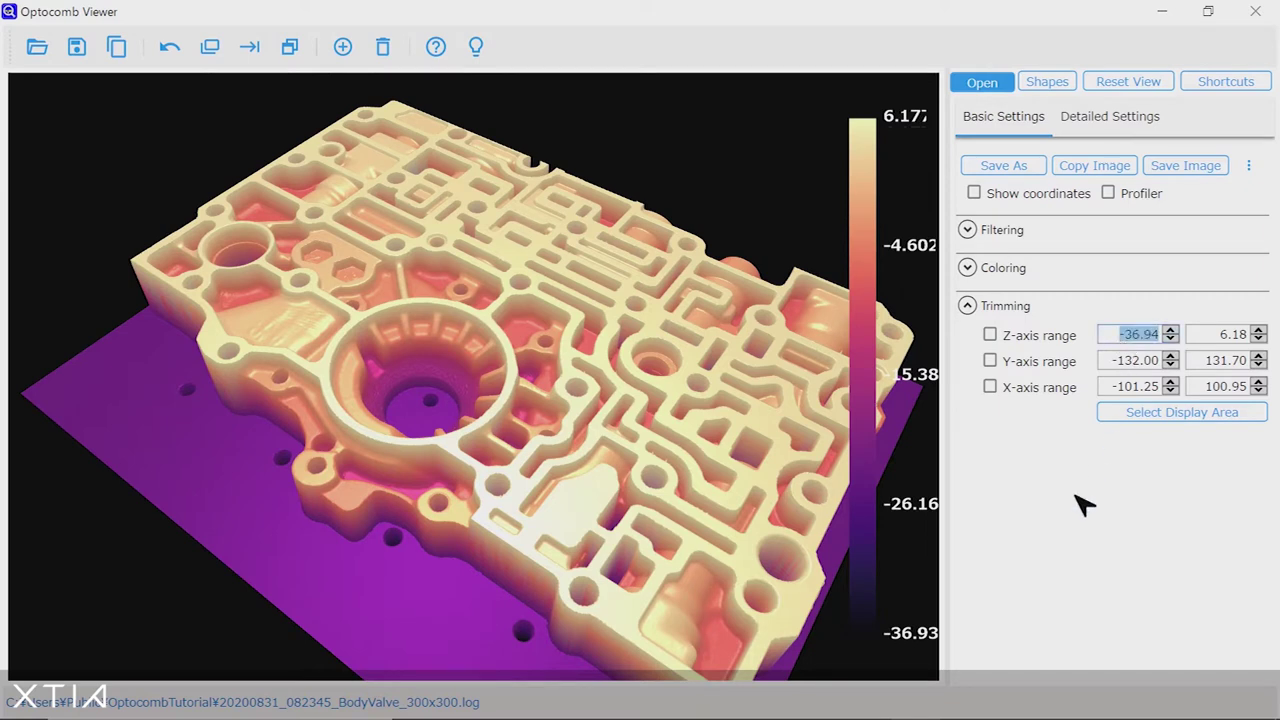
key(BackSpace)
text(-20)
click(990, 335)
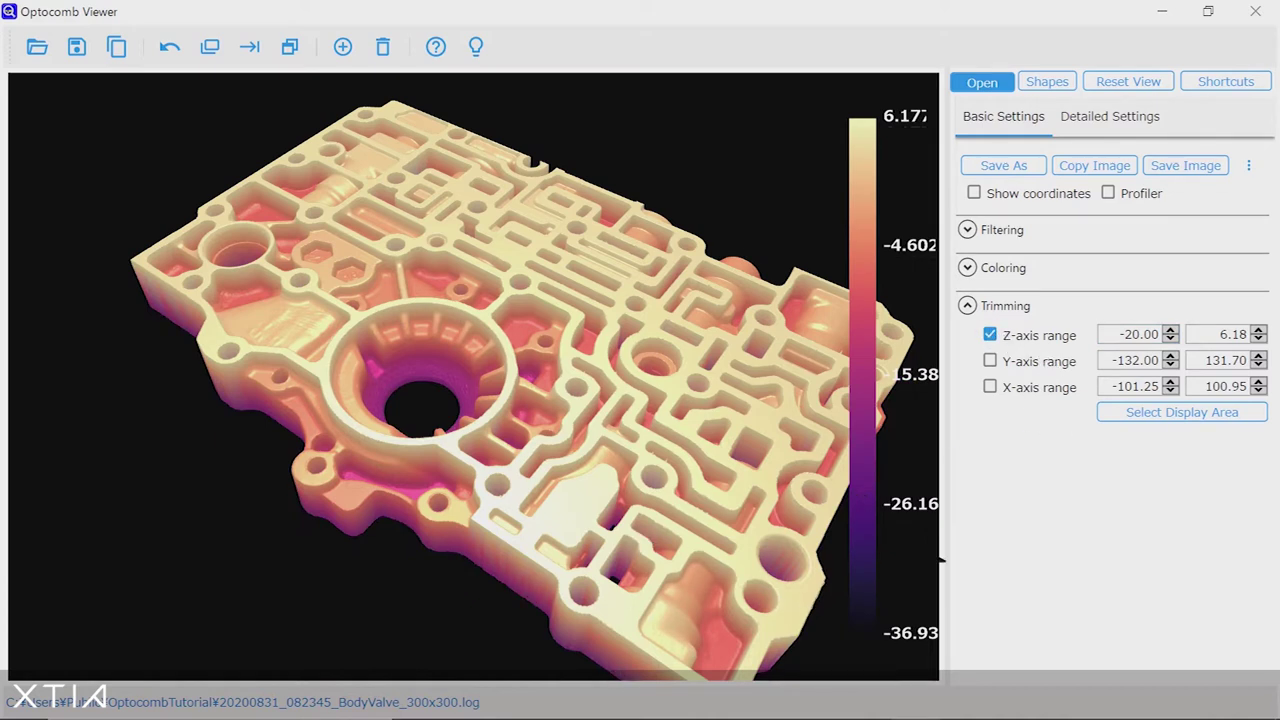
click(990, 336)
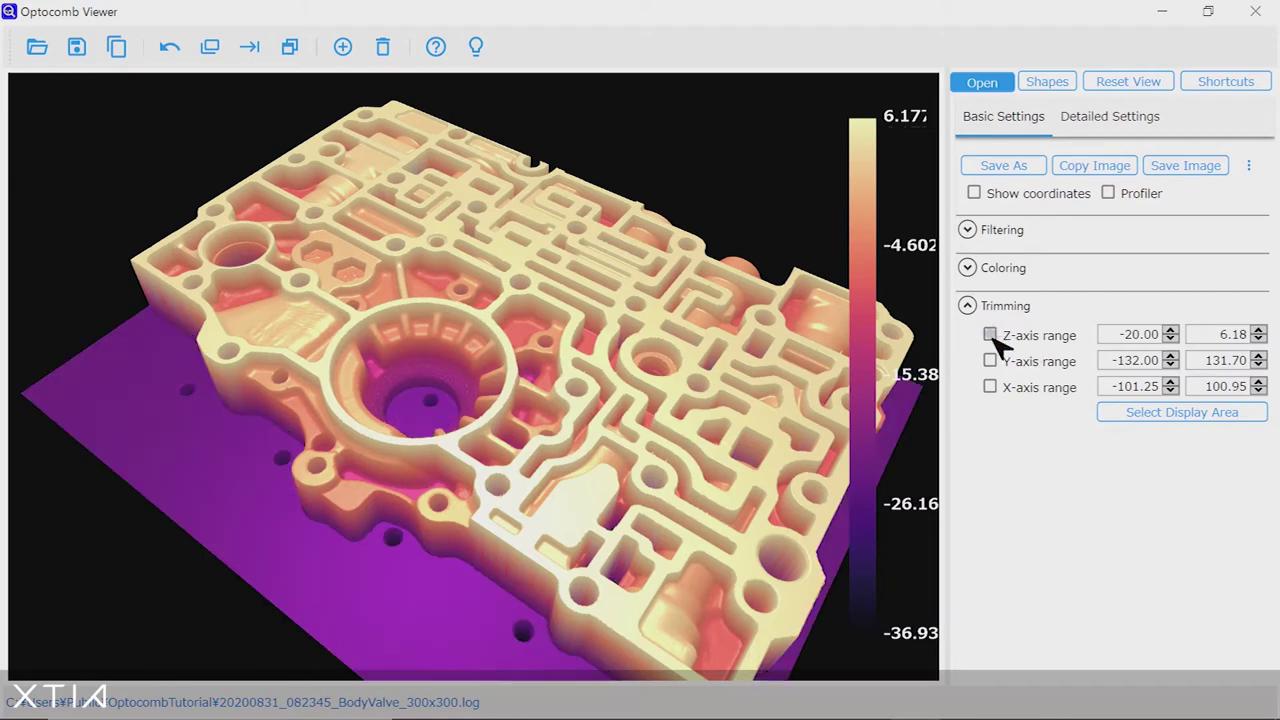
Step: Collapse Trimming, expand Coloring, and type -020 over the lower colour-range value
click(968, 306)
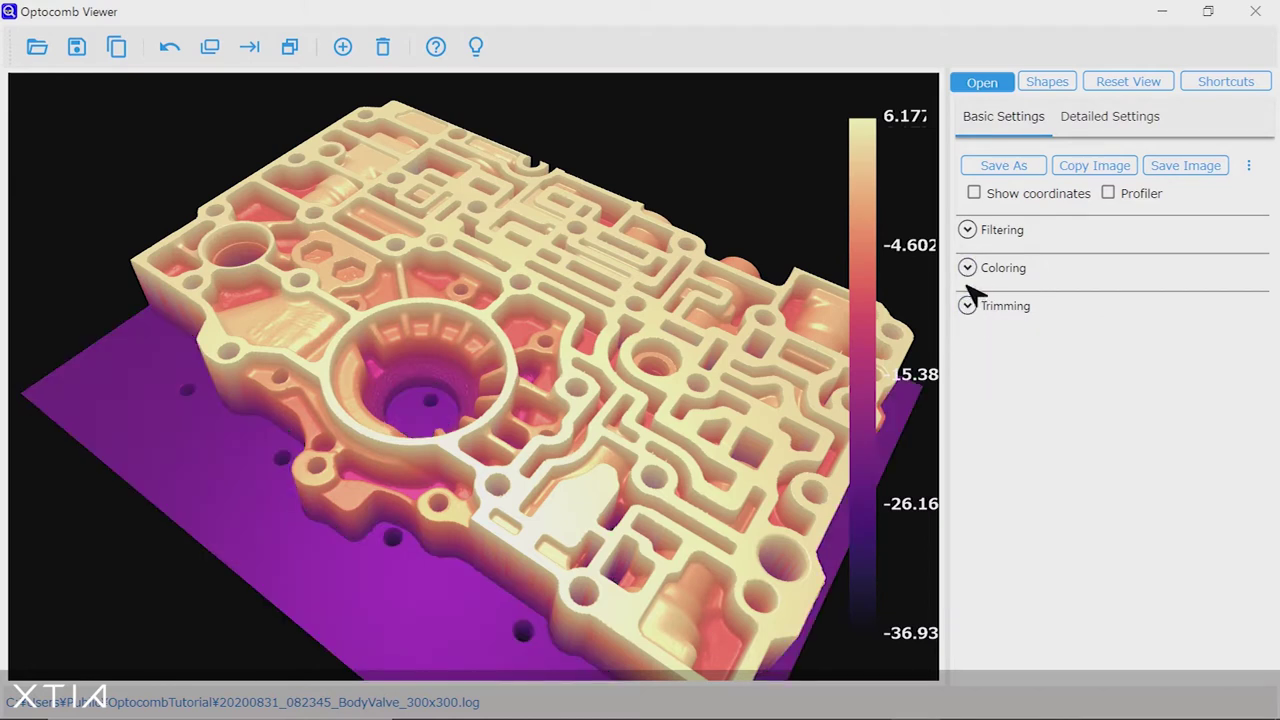
click(967, 267)
click(1138, 356)
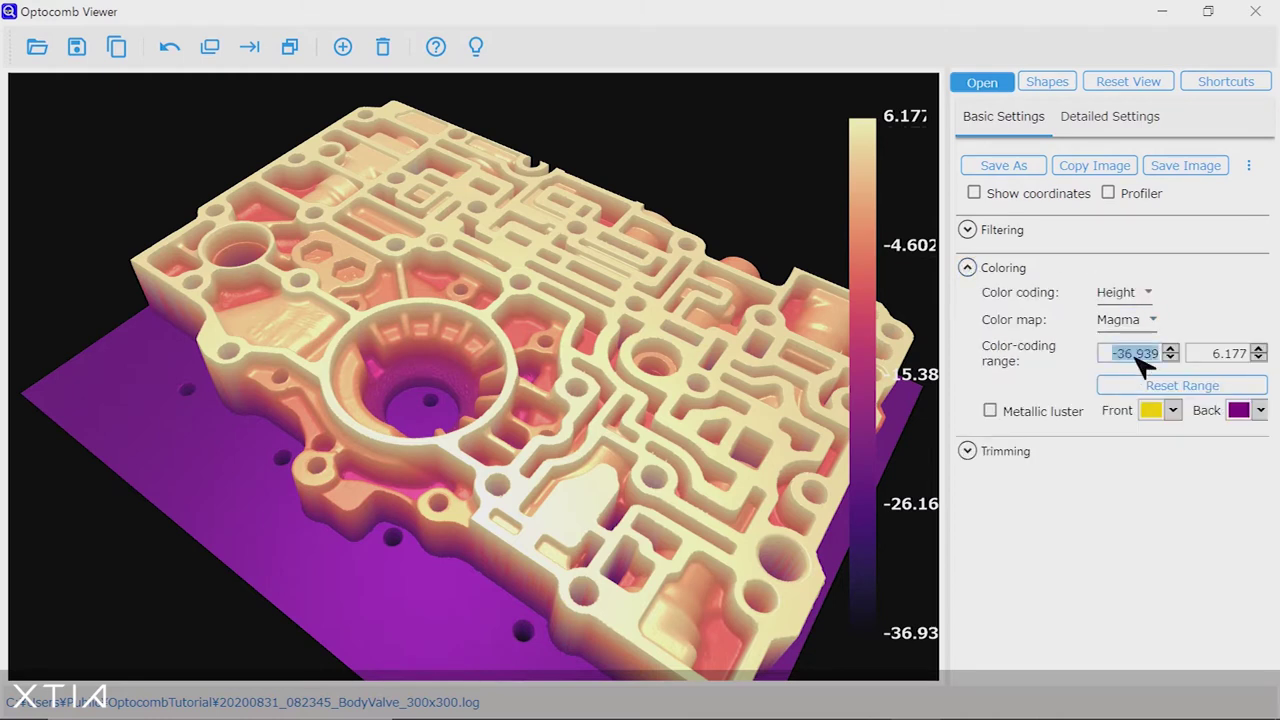
drag(1131, 362, 1099, 352)
text(-0)
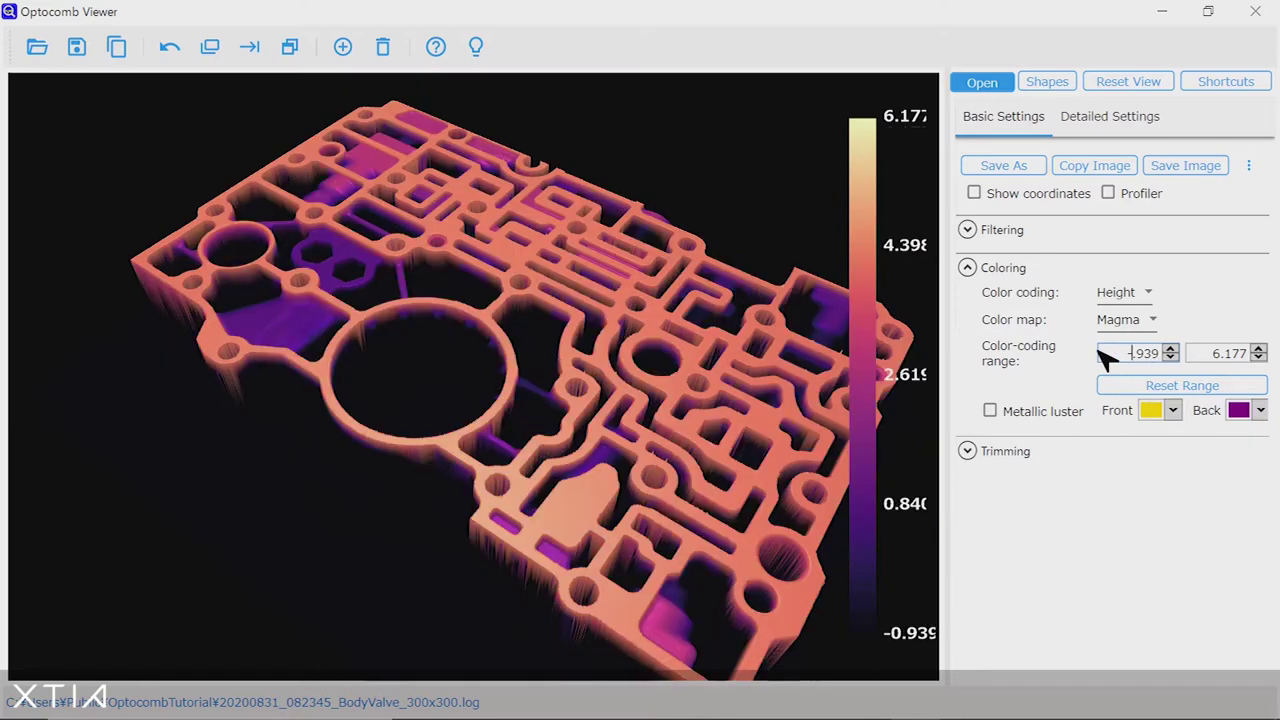
text(20)
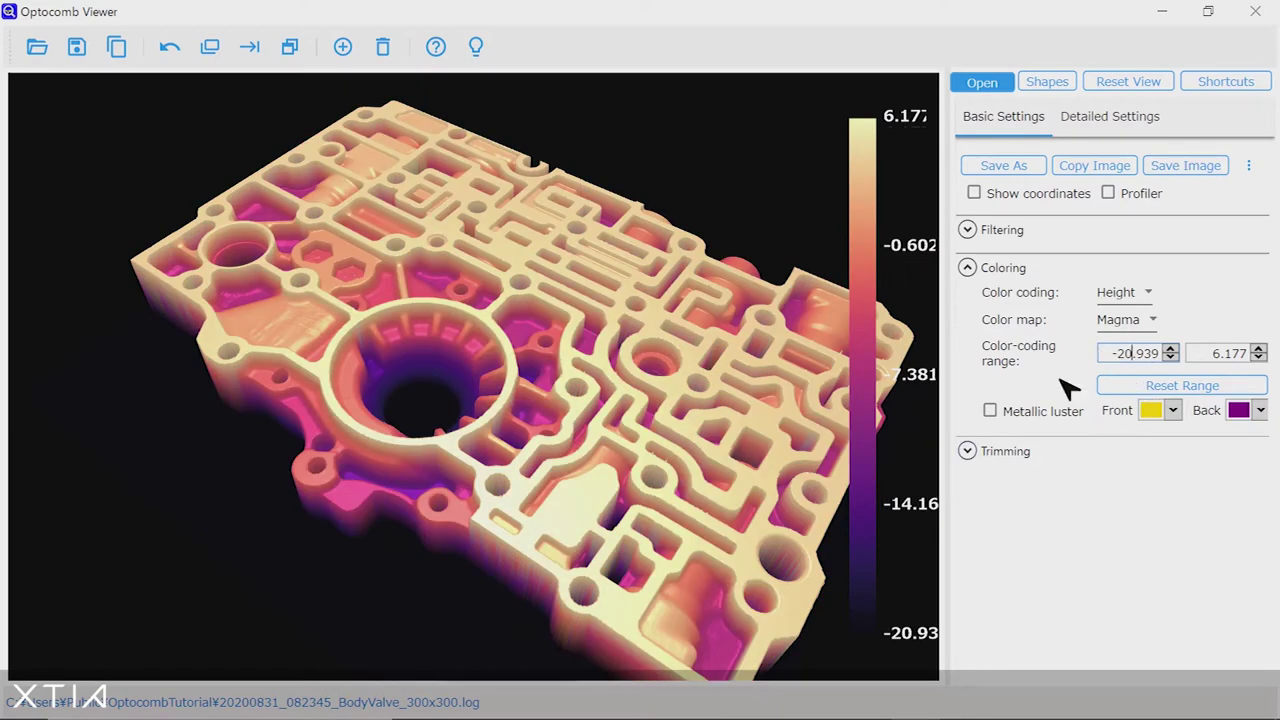
Step: Preview the Coolwarm and ReversedGreyscale colour maps, then return to Magma
click(1150, 321)
click(1157, 396)
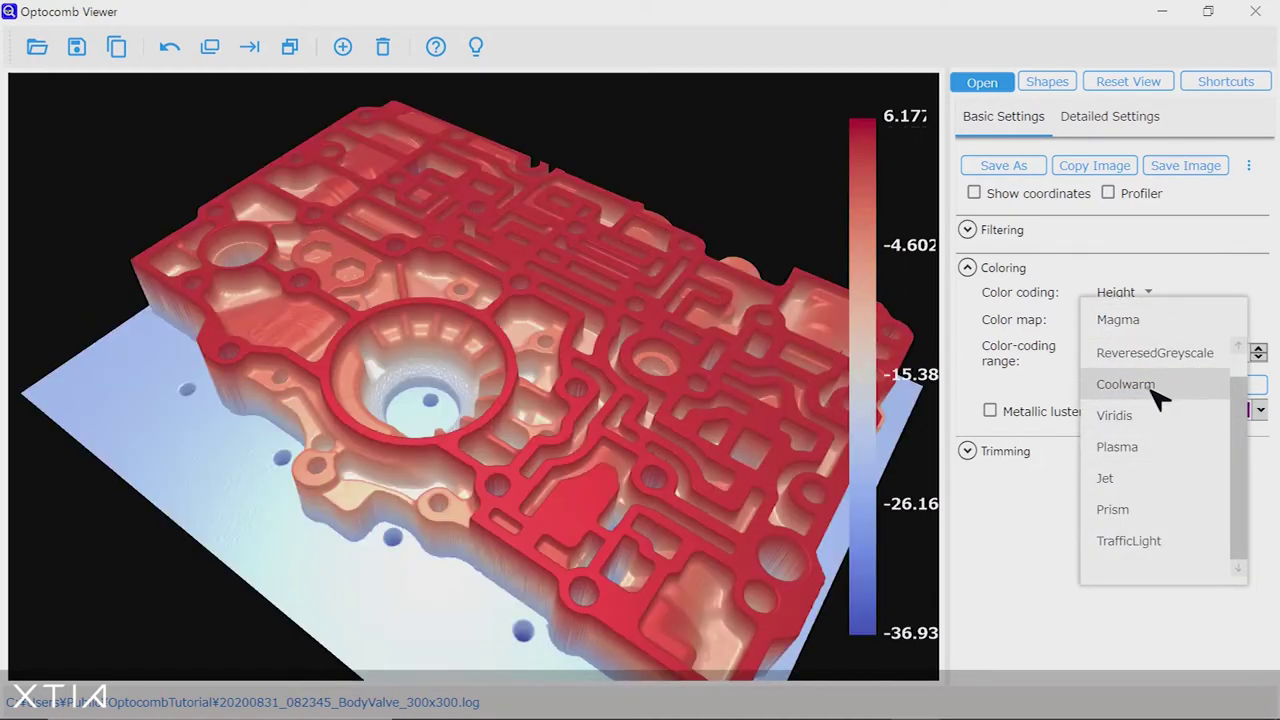
click(1165, 322)
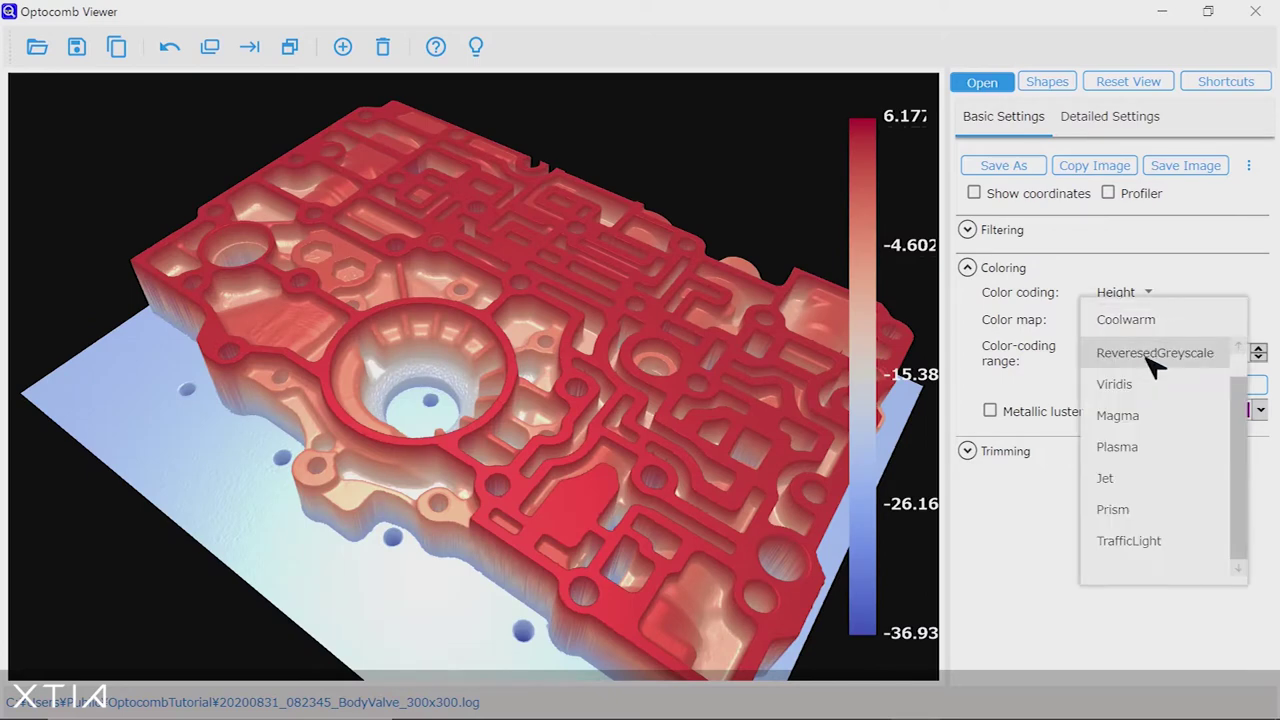
click(1155, 355)
click(1172, 323)
click(1117, 415)
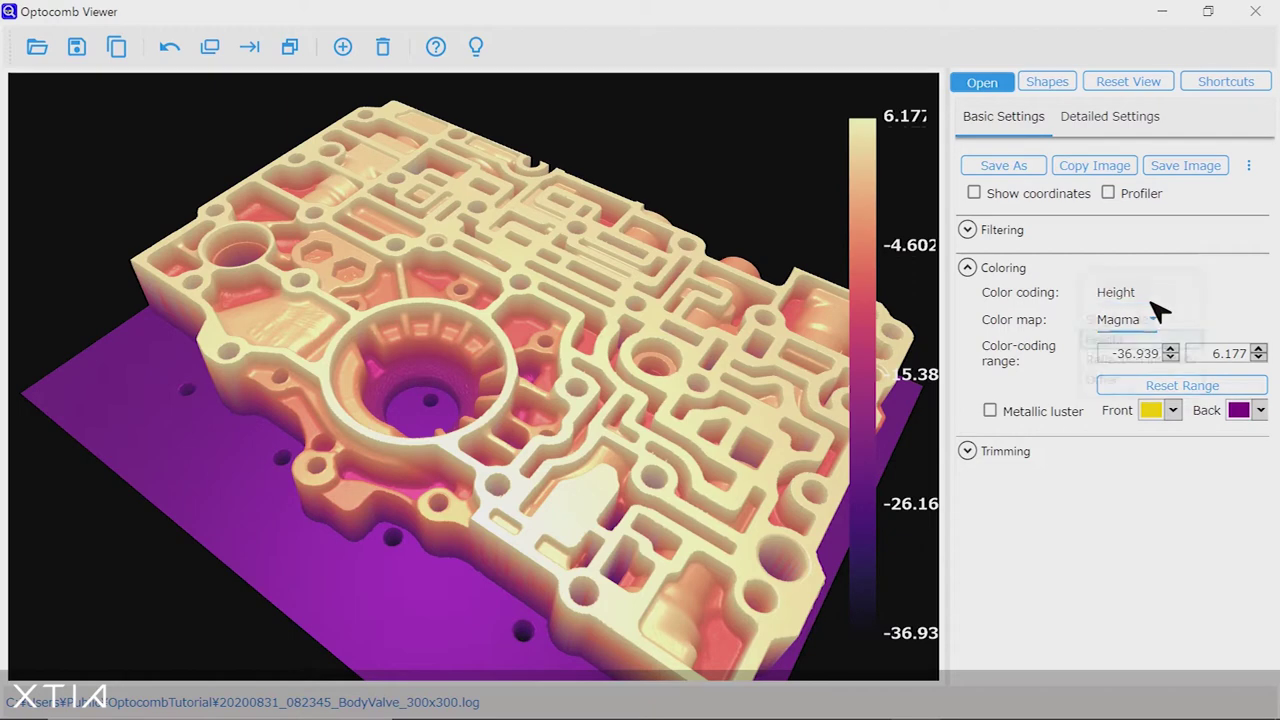
click(1150, 298)
Step: Try Reflection intensity and single-colour colouring, then return to Height colouring
click(1090, 358)
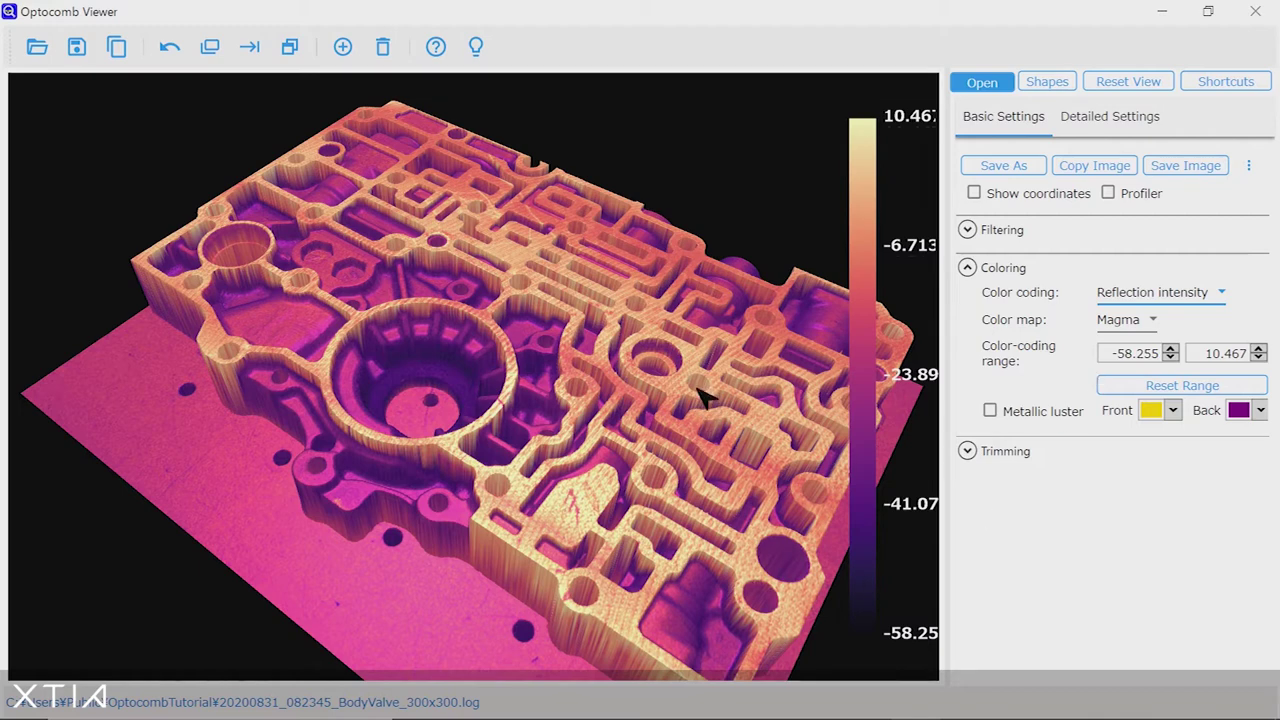
click(1192, 297)
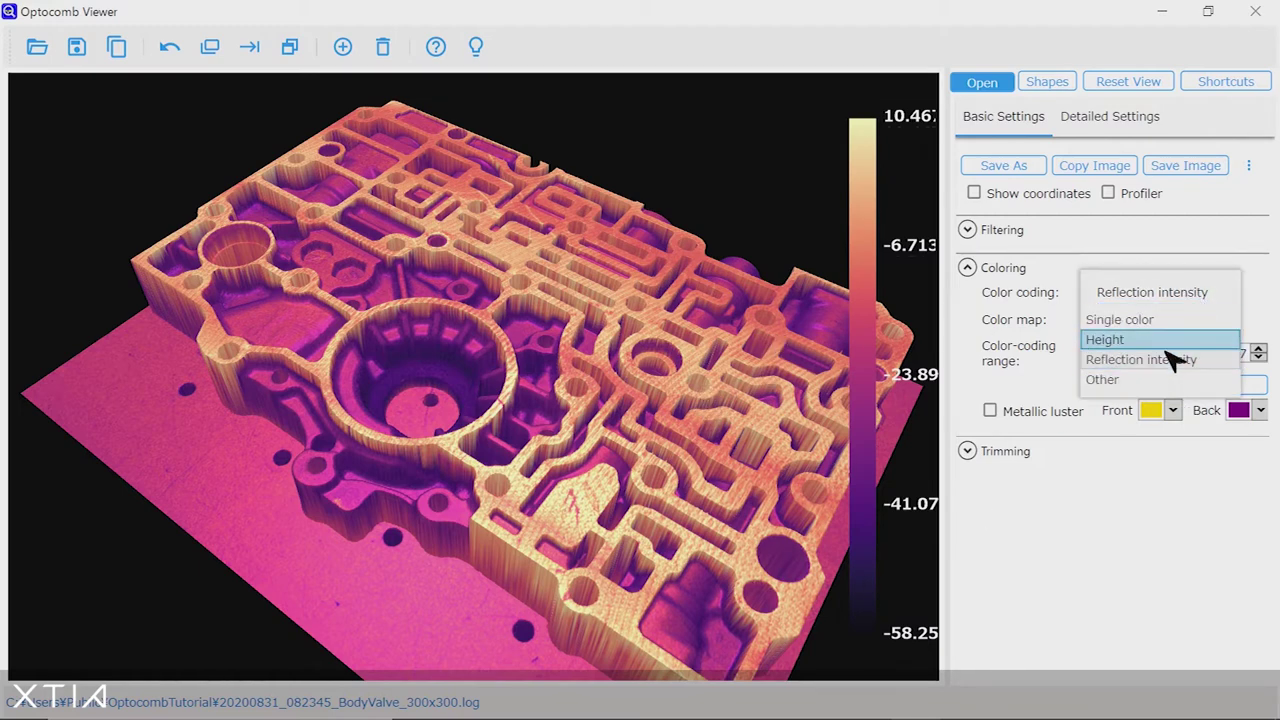
click(1167, 322)
click(1182, 298)
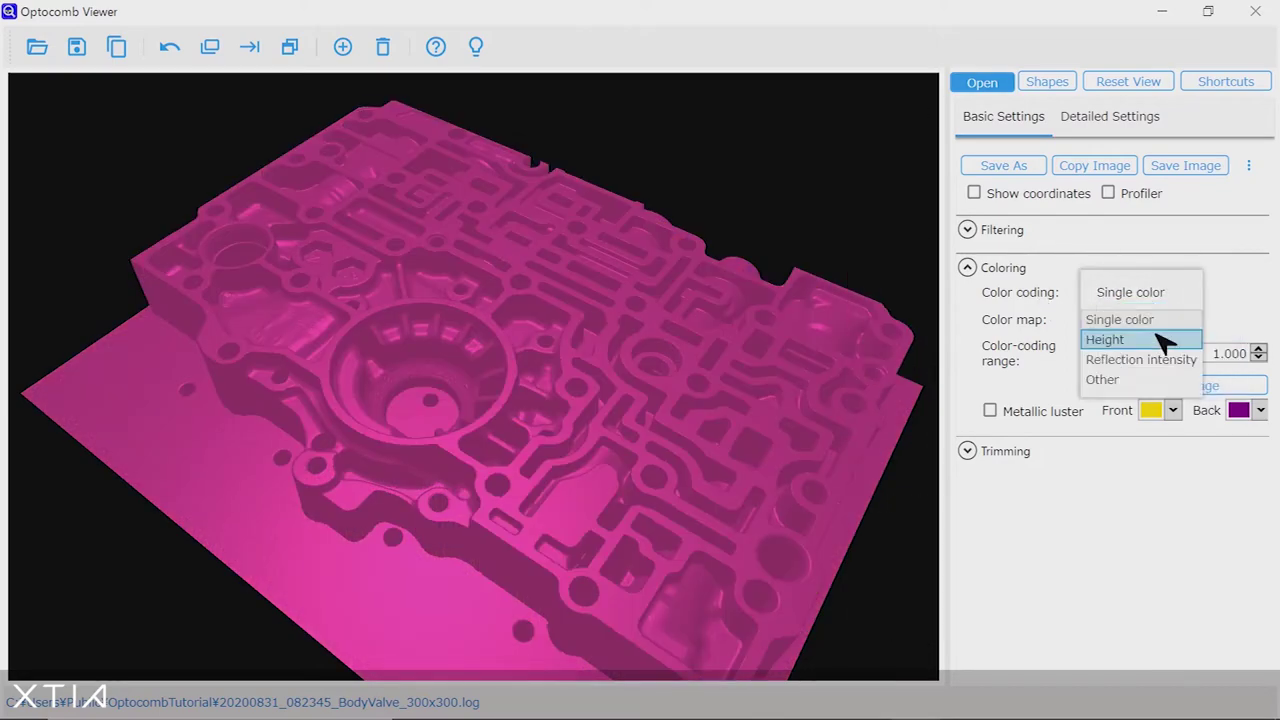
click(1120, 340)
drag(815, 447, 609, 477)
scroll(486, 429, up, 5)
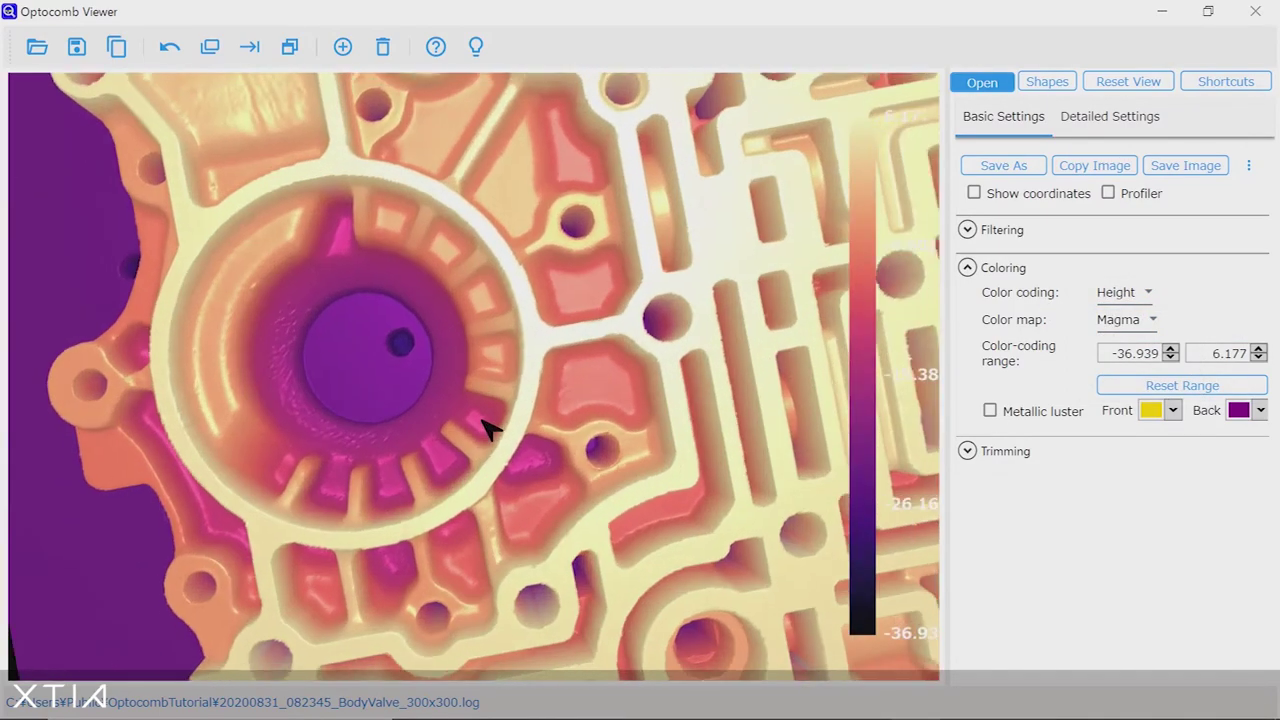
drag(490, 397, 760, 390)
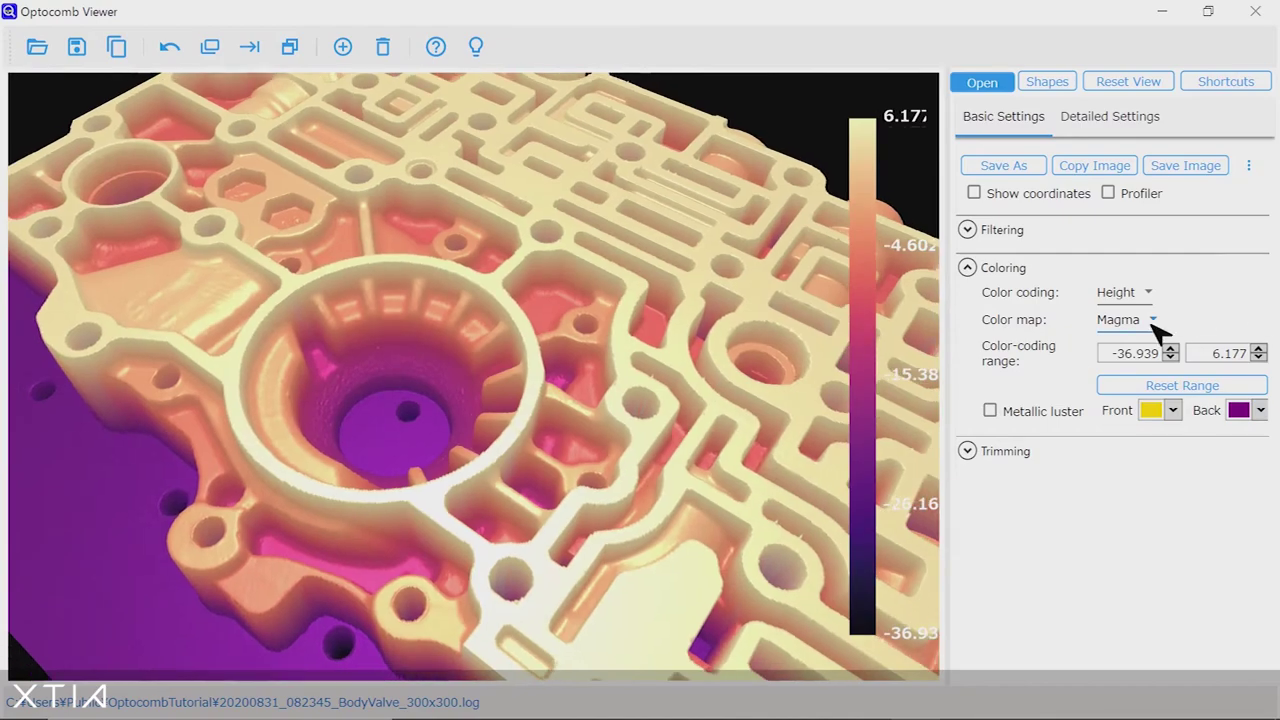
Step: Colour by Reflection intensity and inspect the bore from top-down and oblique angles
click(1148, 293)
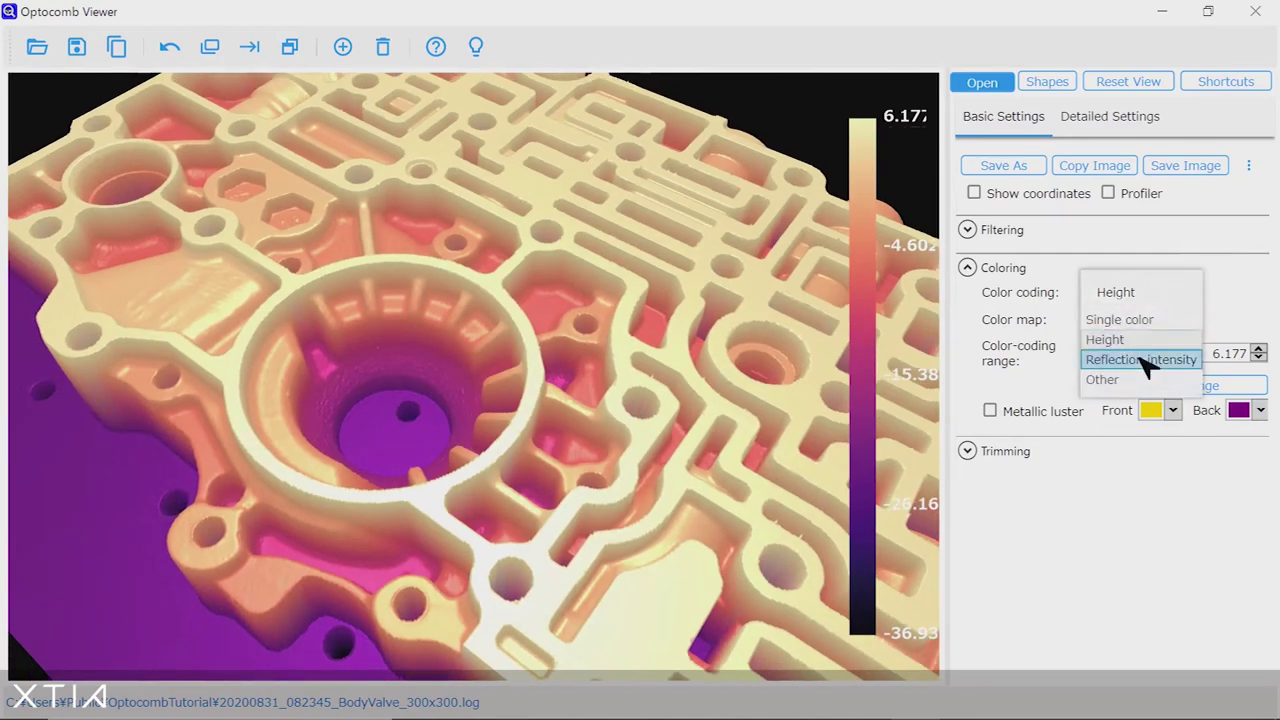
click(1145, 360)
scroll(423, 531, up, 5)
drag(410, 510, 565, 603)
scroll(583, 516, down, 5)
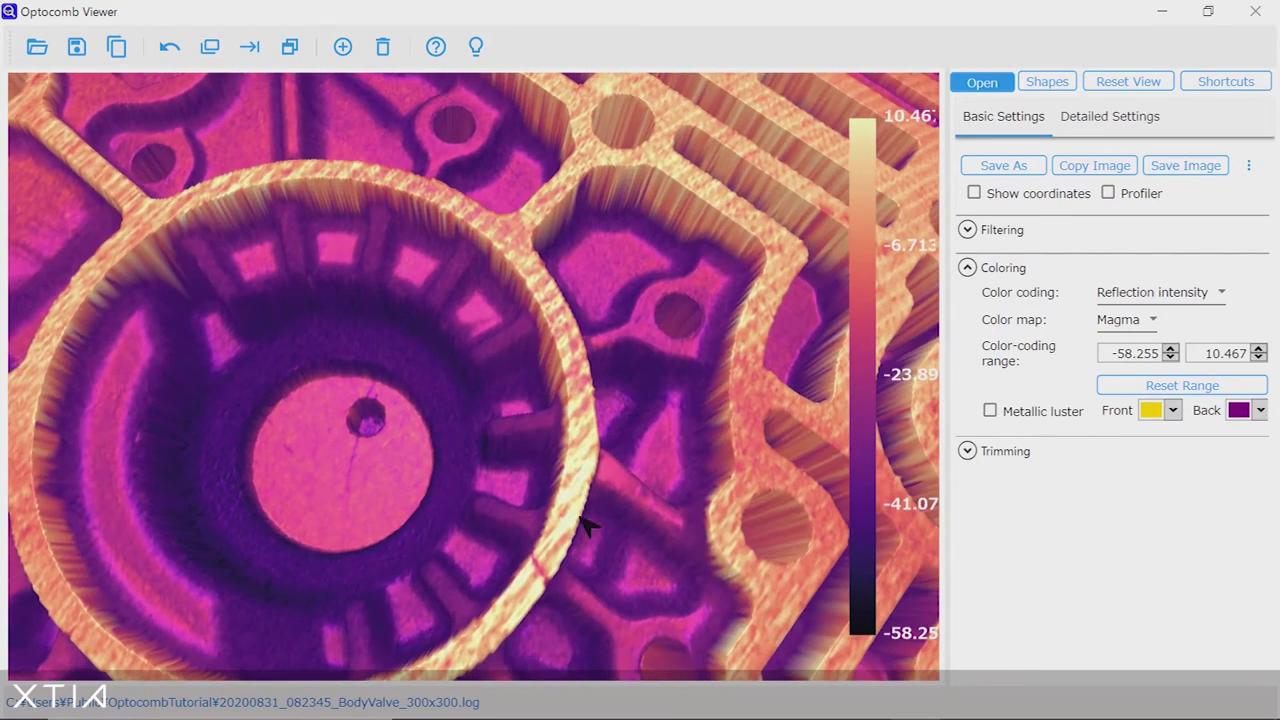
drag(580, 509, 657, 506)
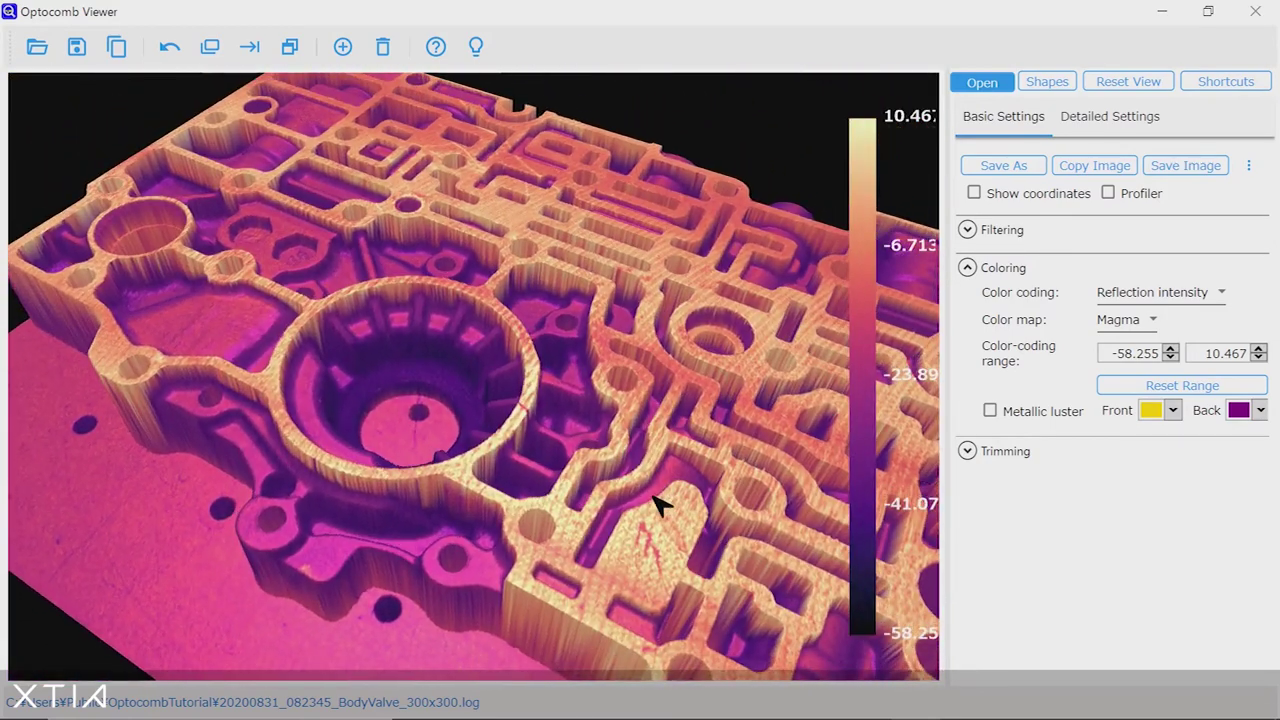
Step: Switch colouring back to Height, select the 6.177 upper range value, and show detailed settings
click(1205, 295)
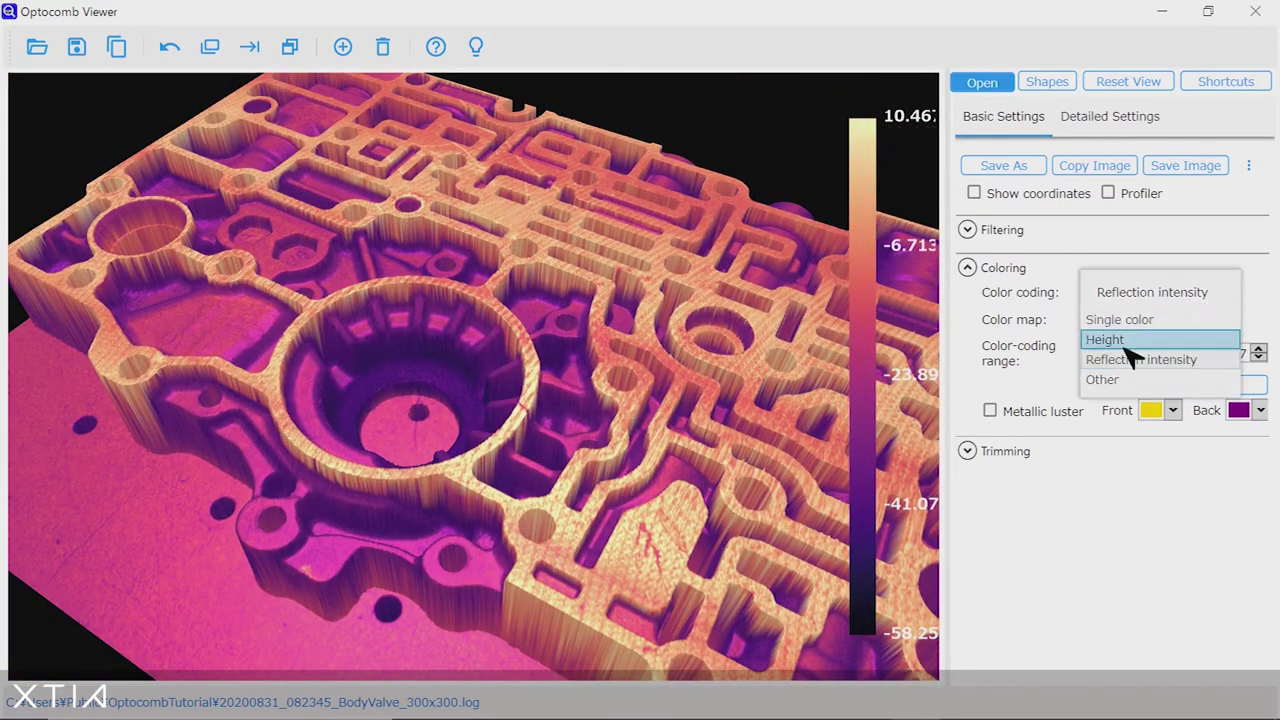
click(1125, 355)
click(1165, 300)
click(1108, 339)
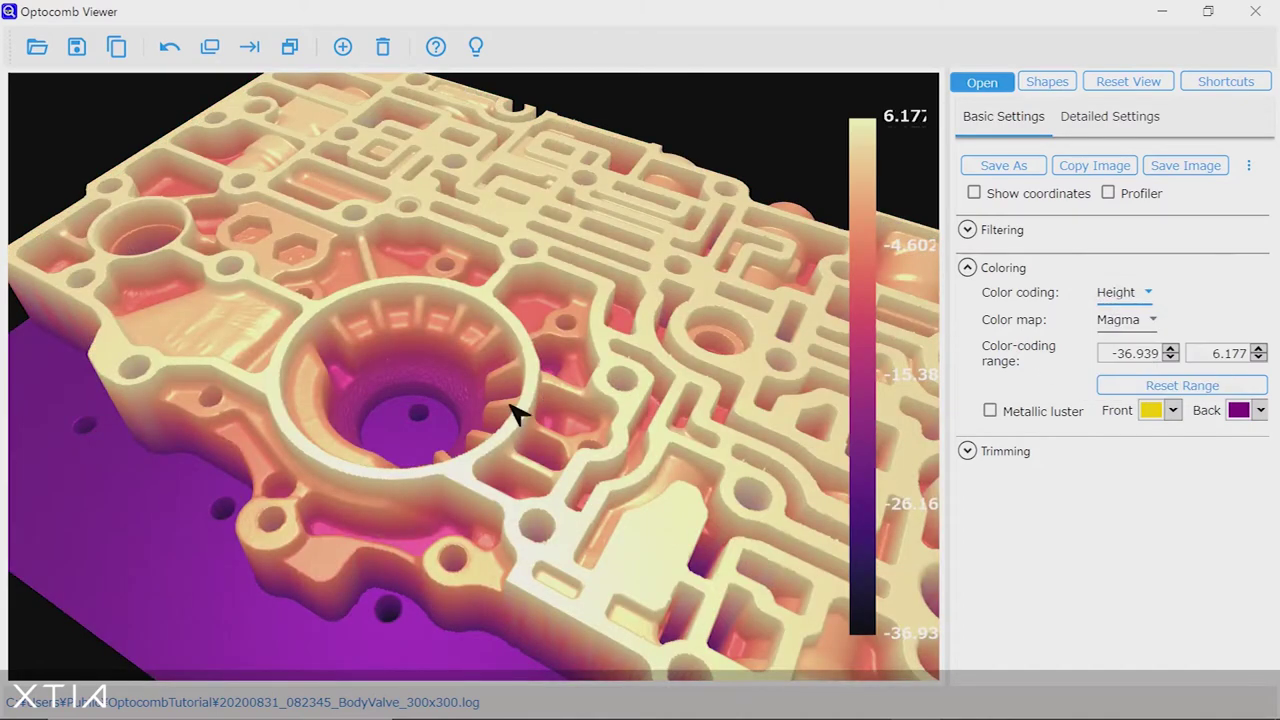
drag(520, 414, 640, 482)
double_click(1218, 360)
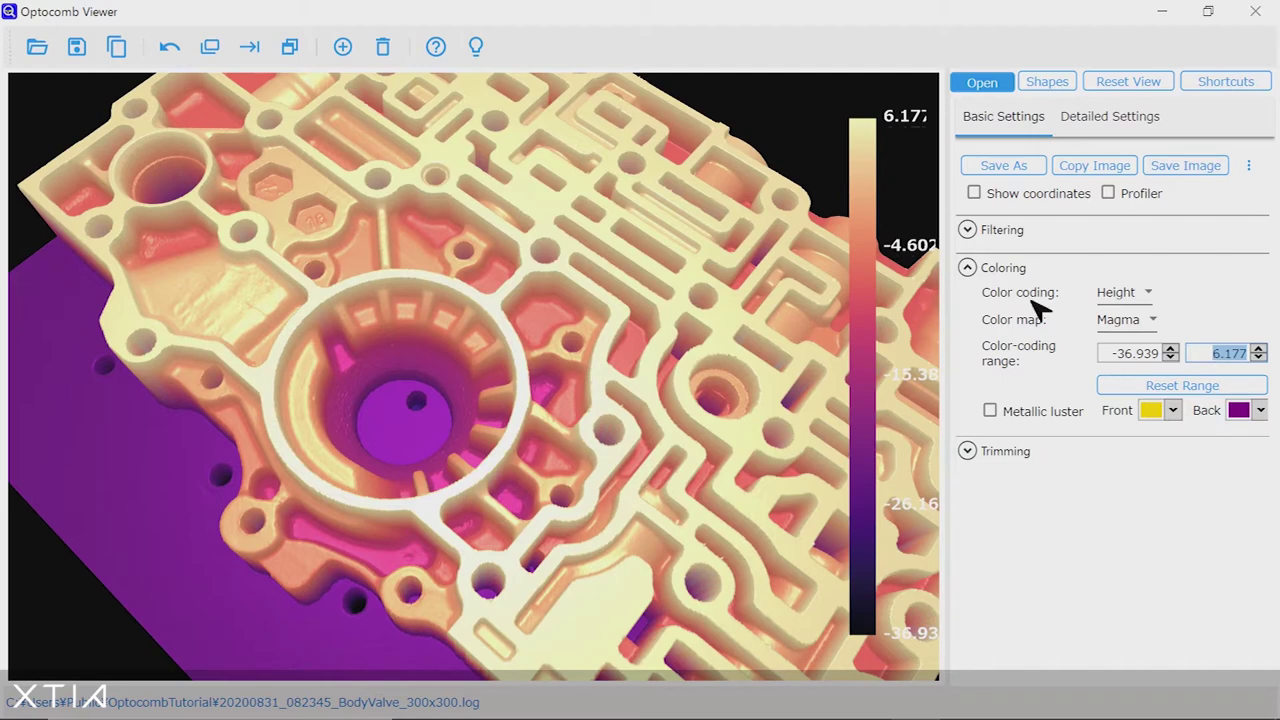
click(1118, 116)
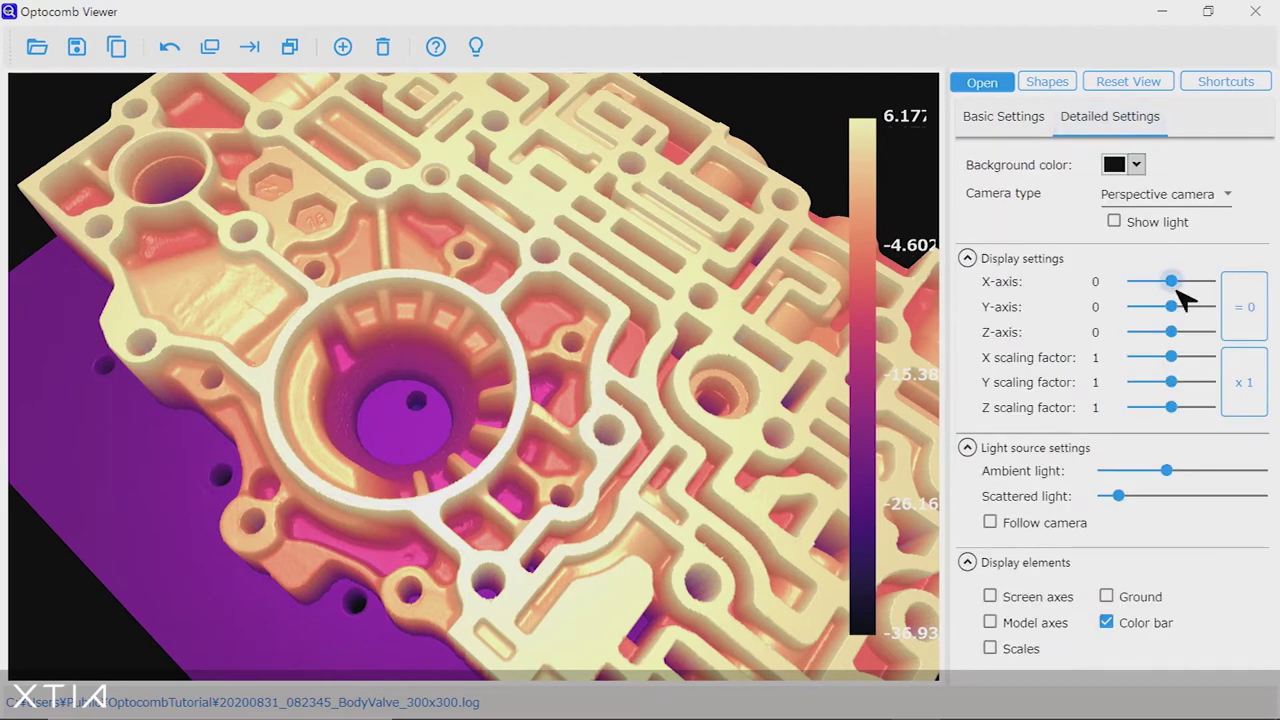
scroll(608, 386, down, 5)
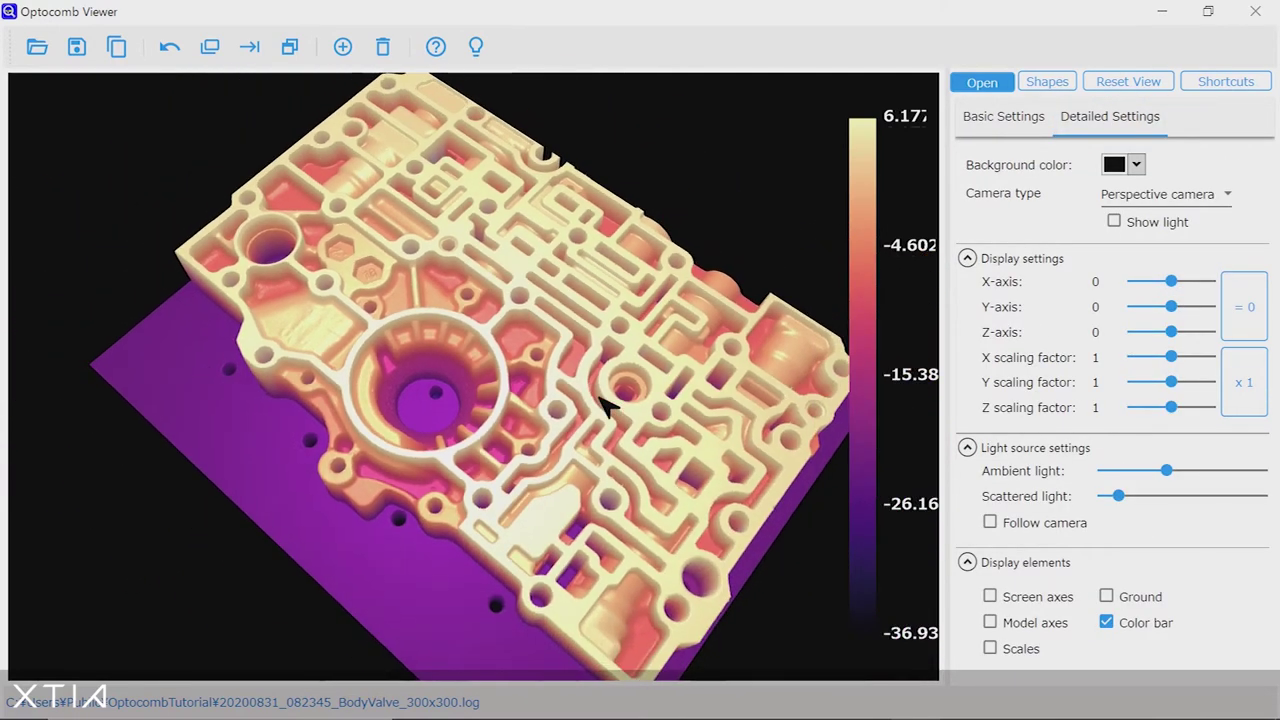
drag(1177, 283, 1190, 409)
click(1243, 320)
drag(820, 465, 548, 450)
scroll(548, 450, up, 6)
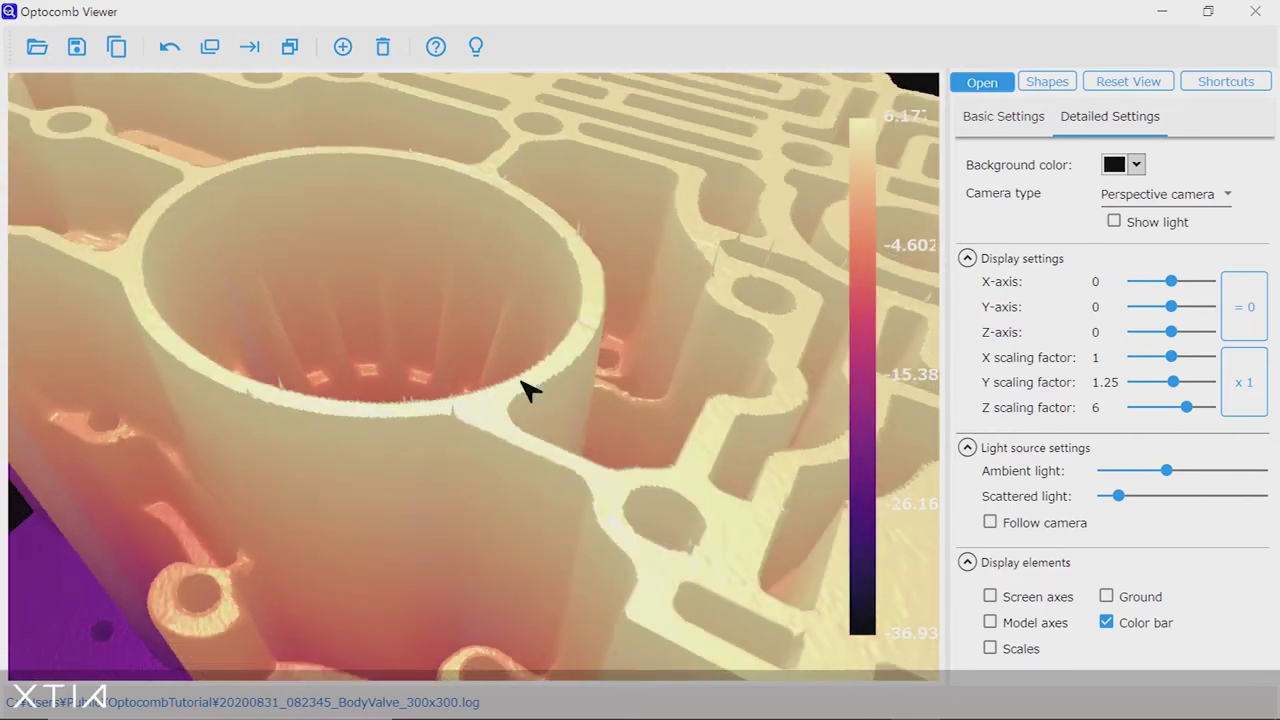
drag(528, 390, 494, 397)
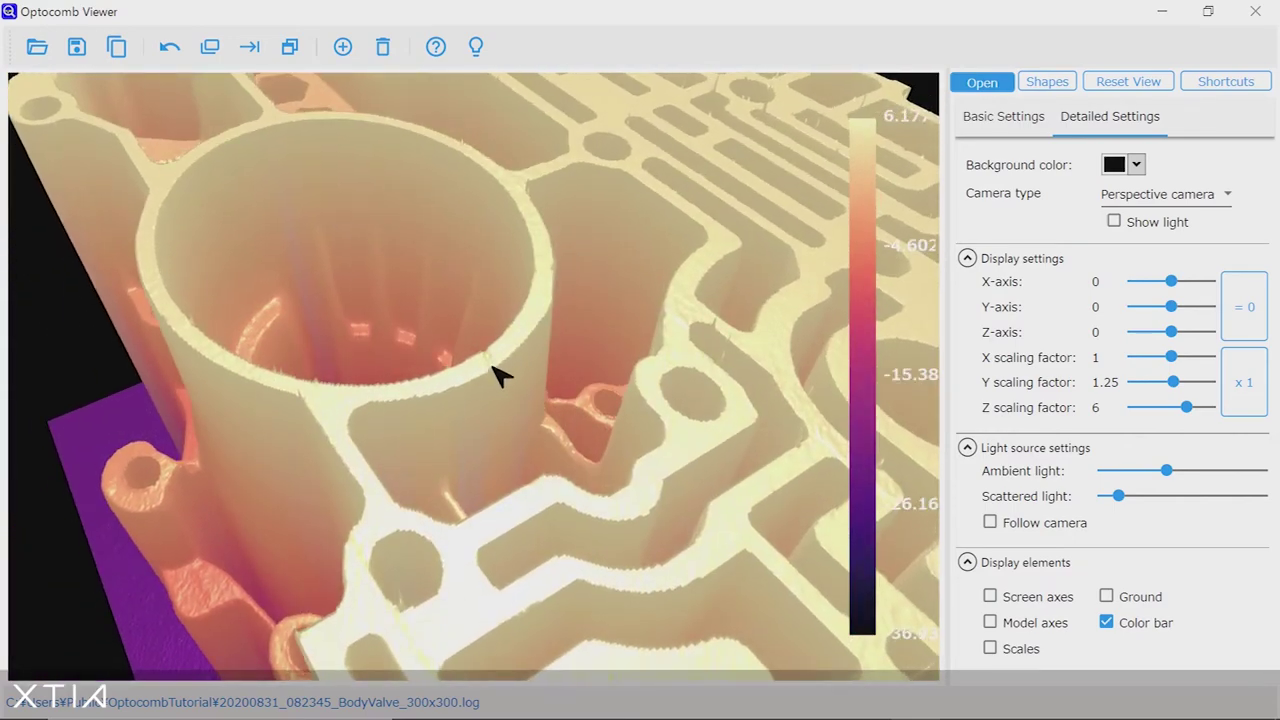
click(1246, 380)
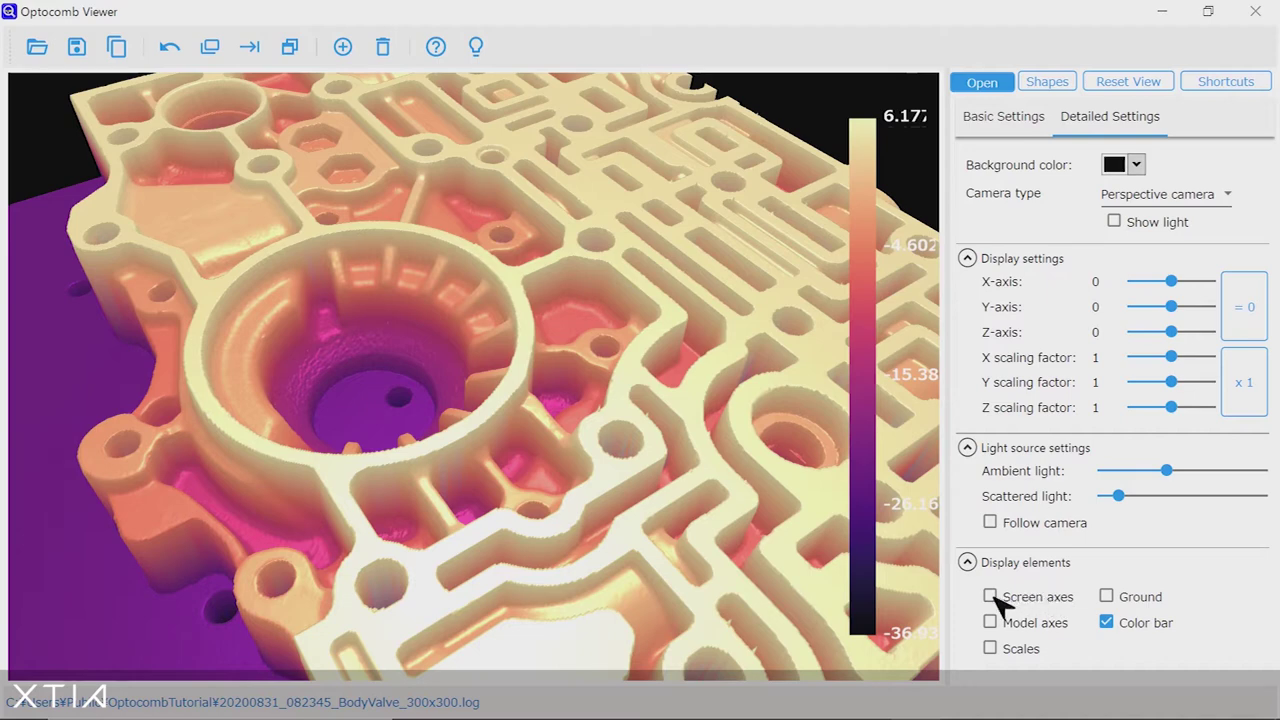
Step: Toggle screen axes on and off, add the grid ground, and toggle the colour bar off and on
scroll(551, 468, down, 5)
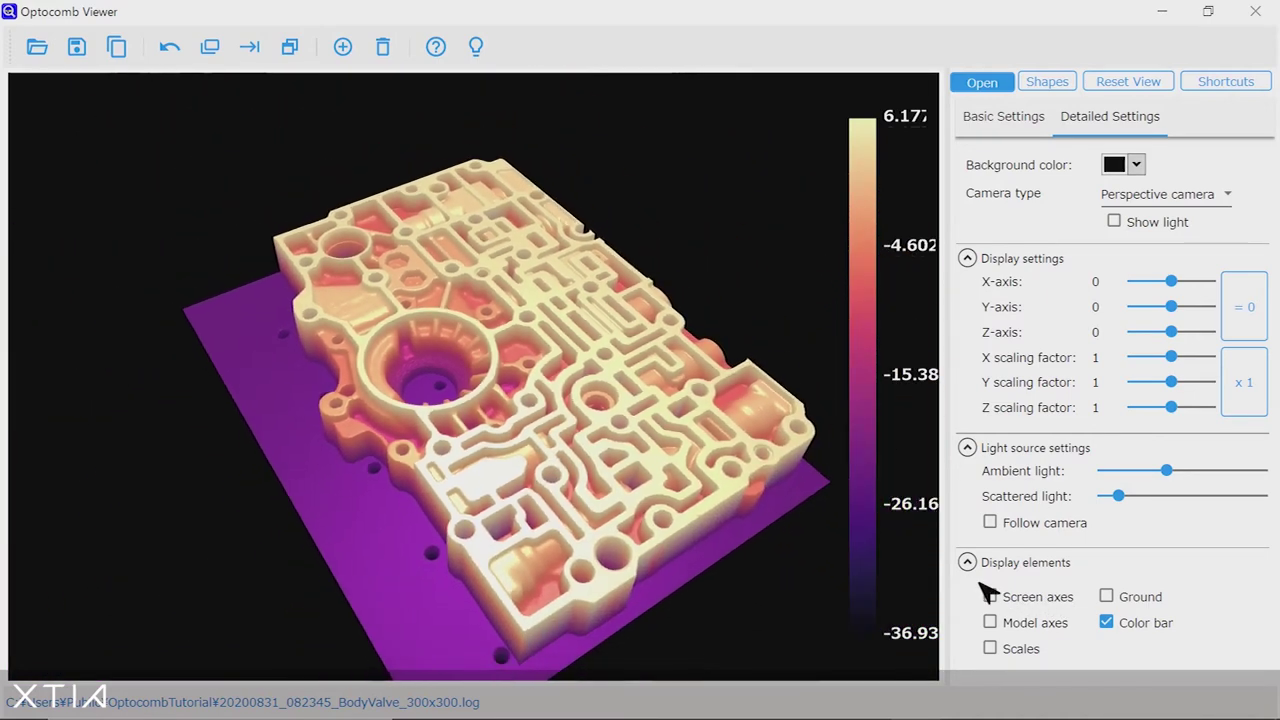
click(993, 596)
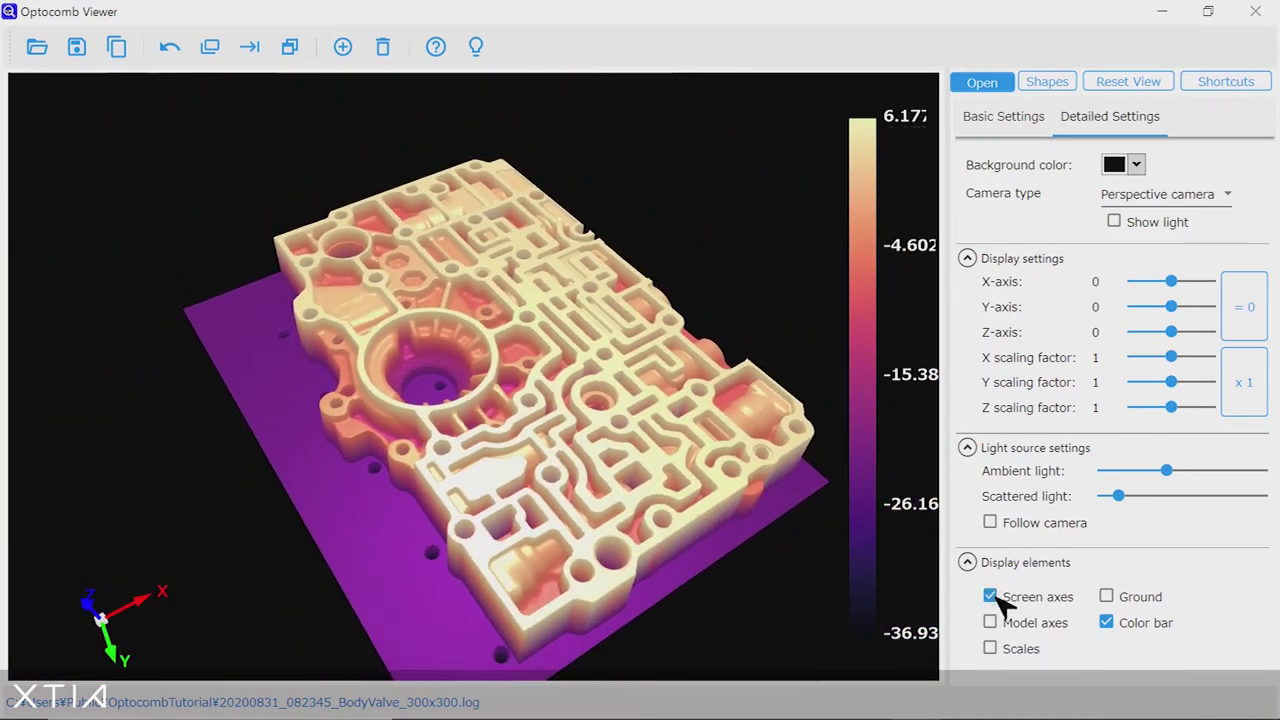
click(991, 596)
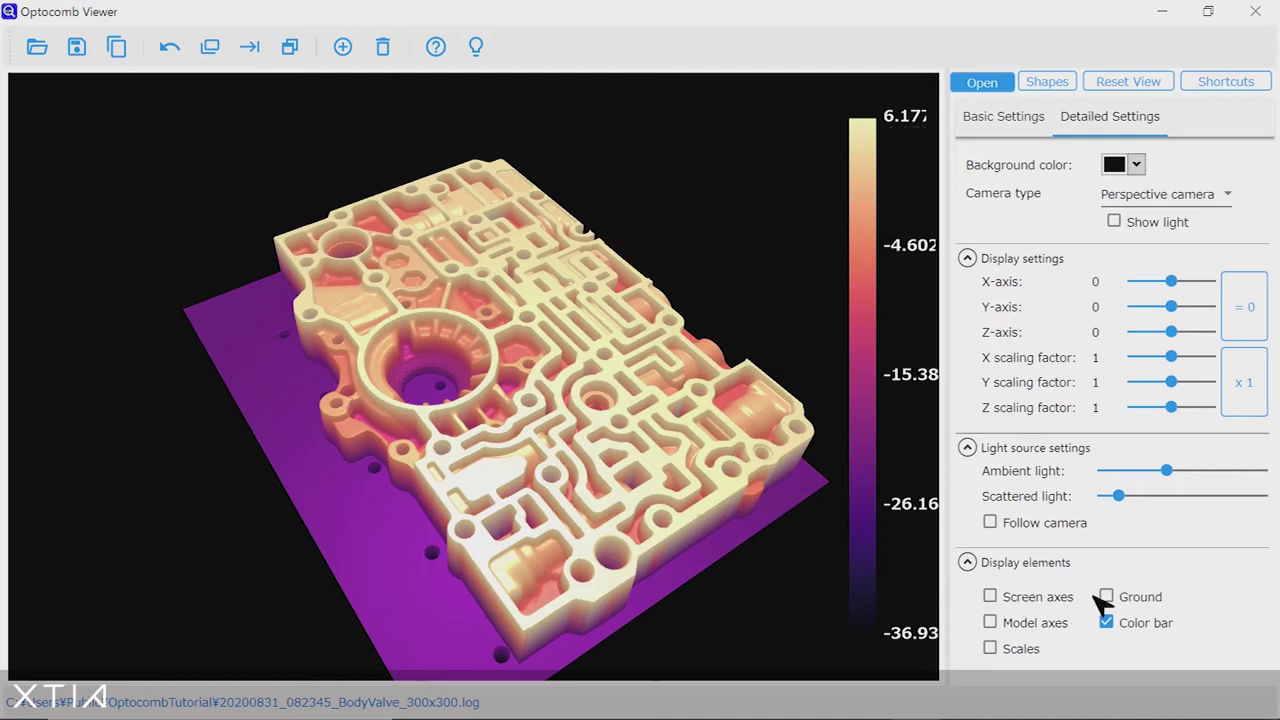
click(1107, 597)
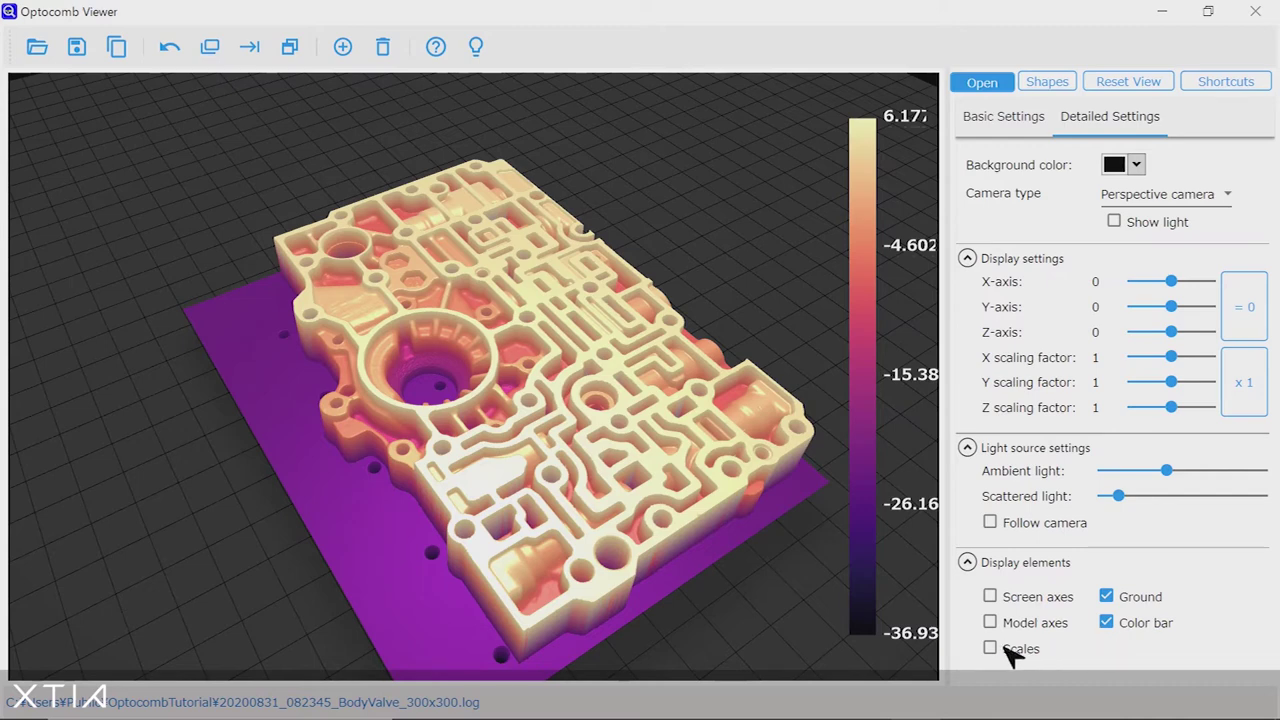
click(1107, 622)
click(1107, 622)
click(1222, 197)
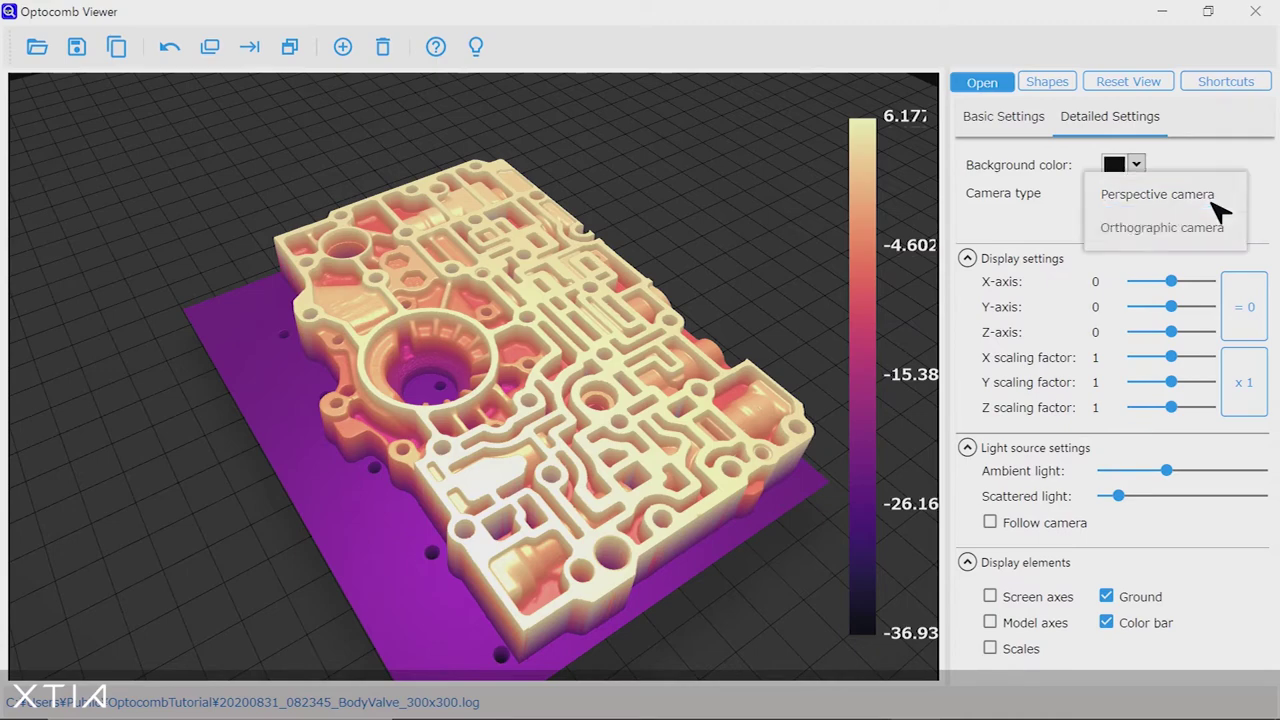
Step: Try the orthographic camera from a top-down view, then revert to perspective and basic settings
click(1131, 226)
drag(486, 418, 606, 674)
click(1212, 198)
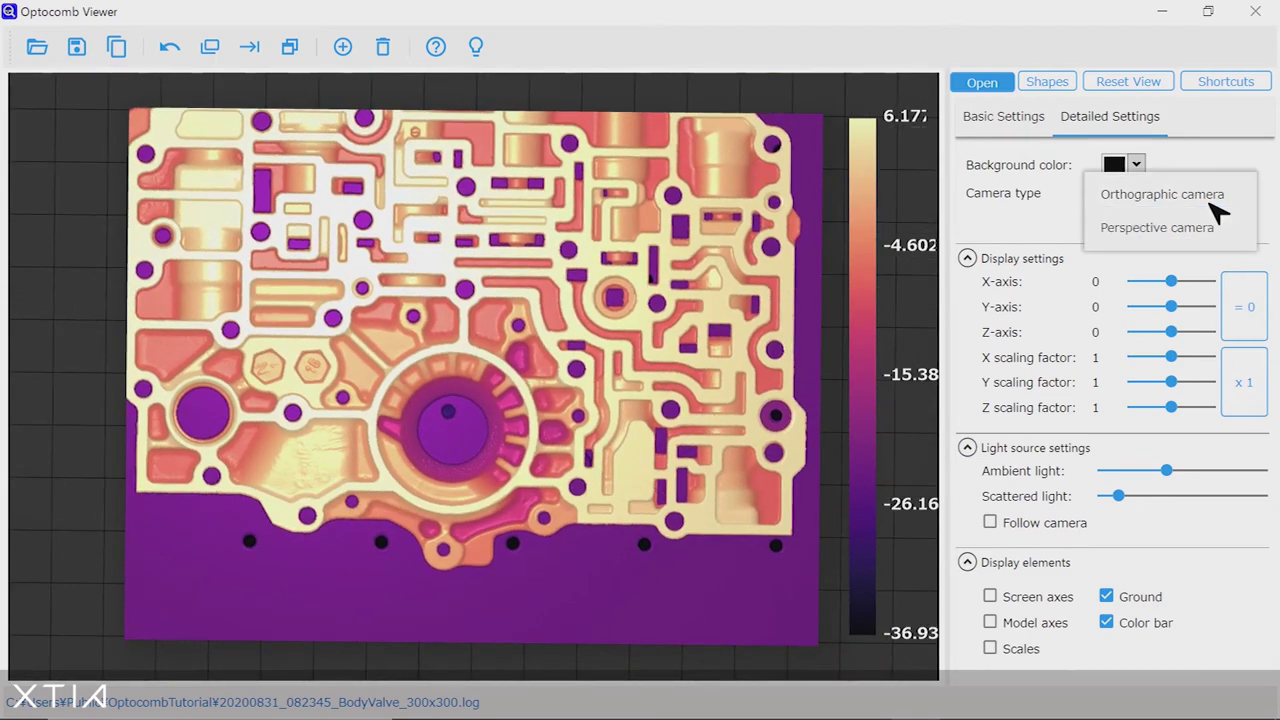
click(1182, 227)
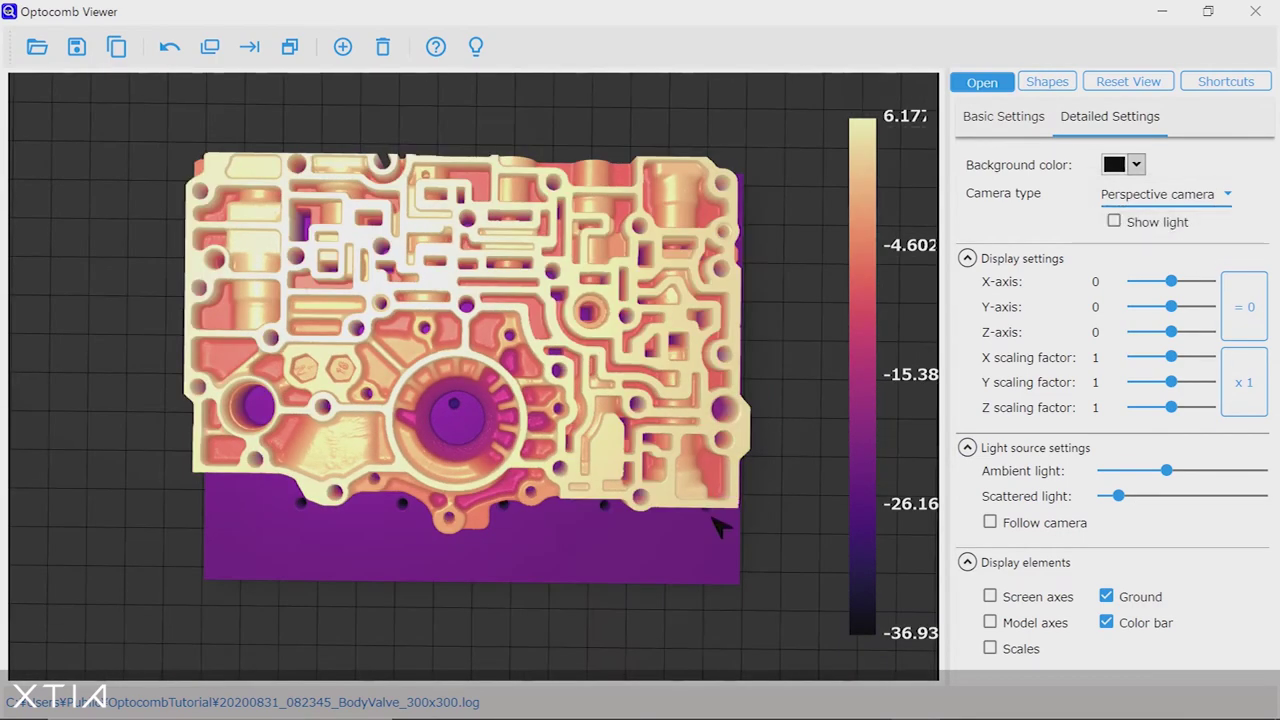
drag(718, 528, 614, 417)
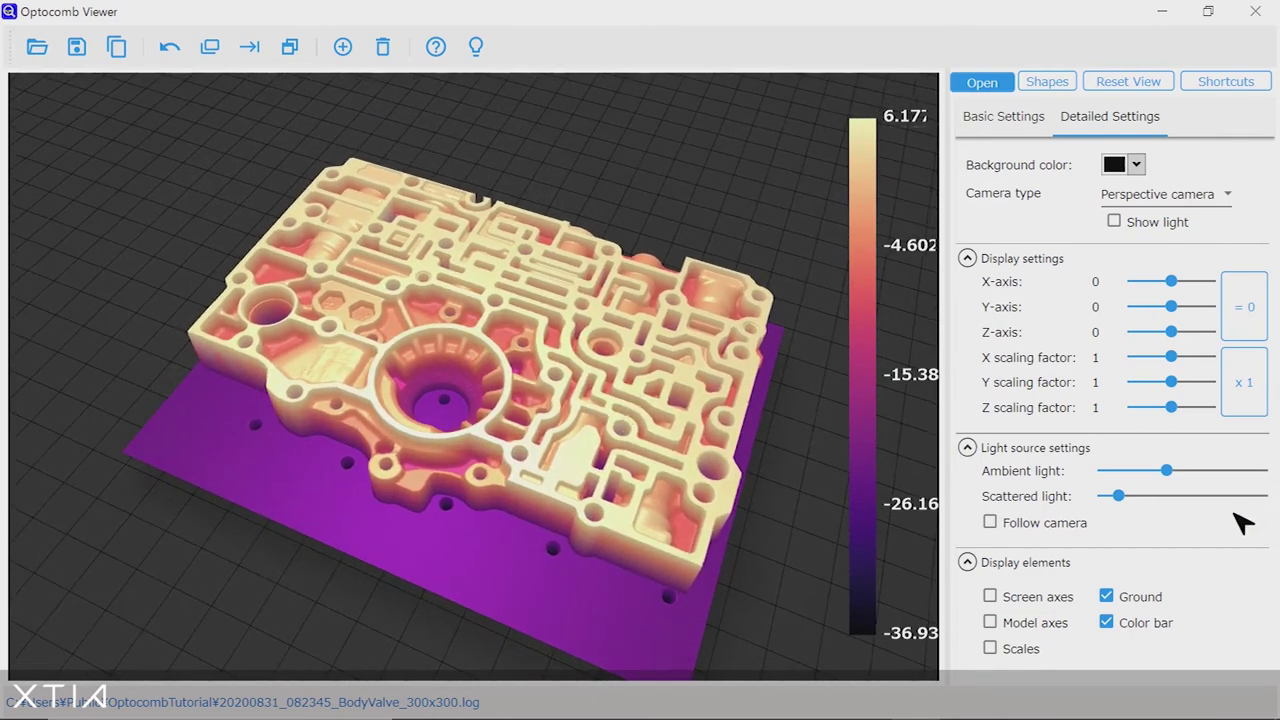
click(1038, 128)
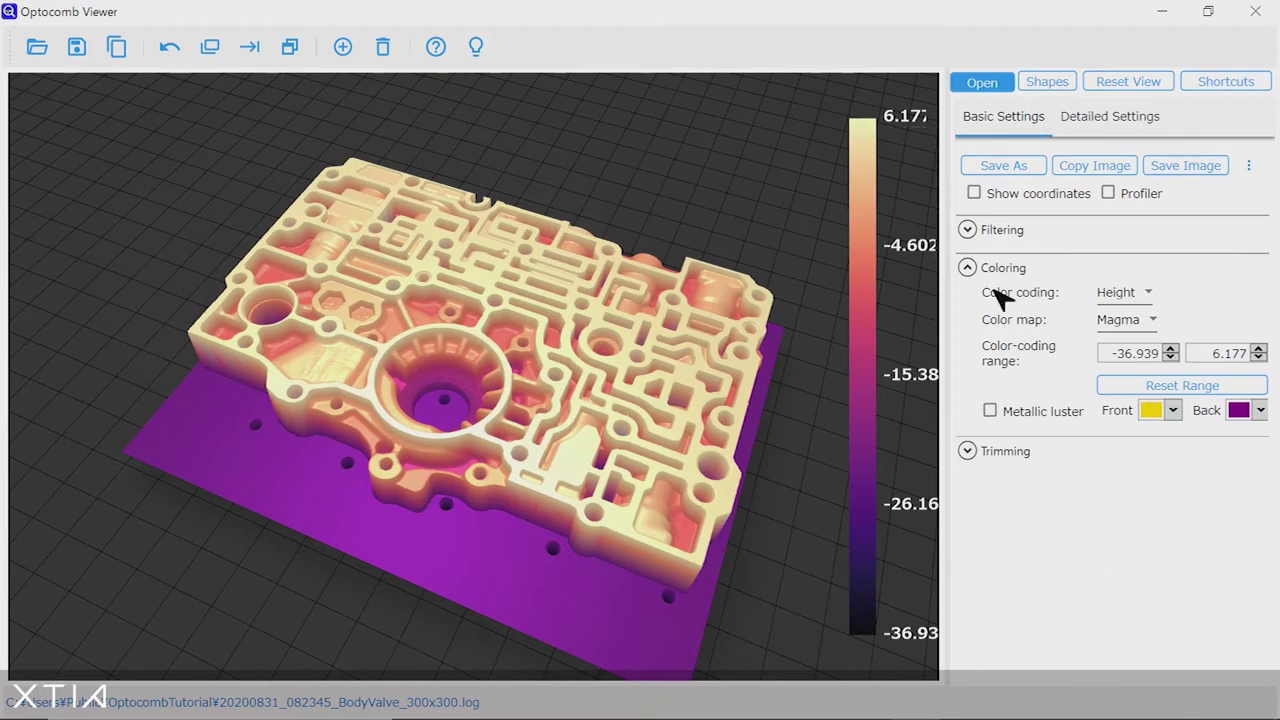
Step: Collapse Coloring, expand Filtering, view the spikes from a low angle, and enable Remove noise
click(967, 268)
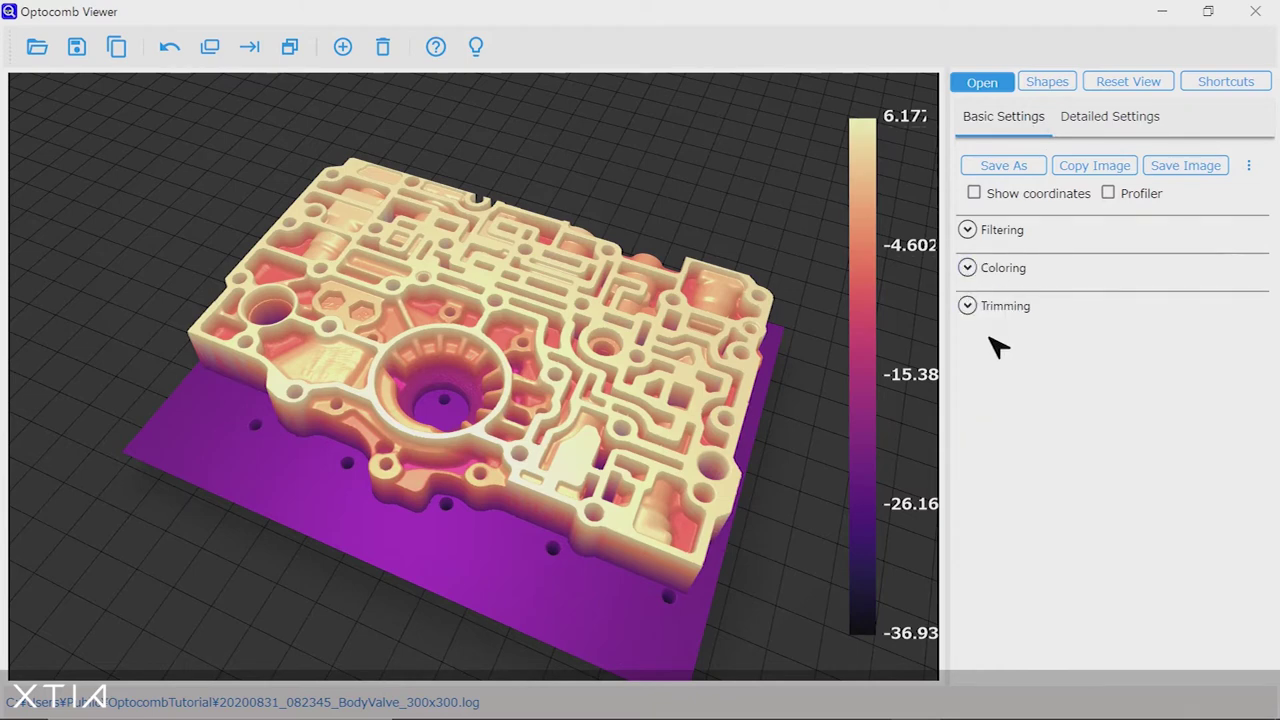
click(968, 231)
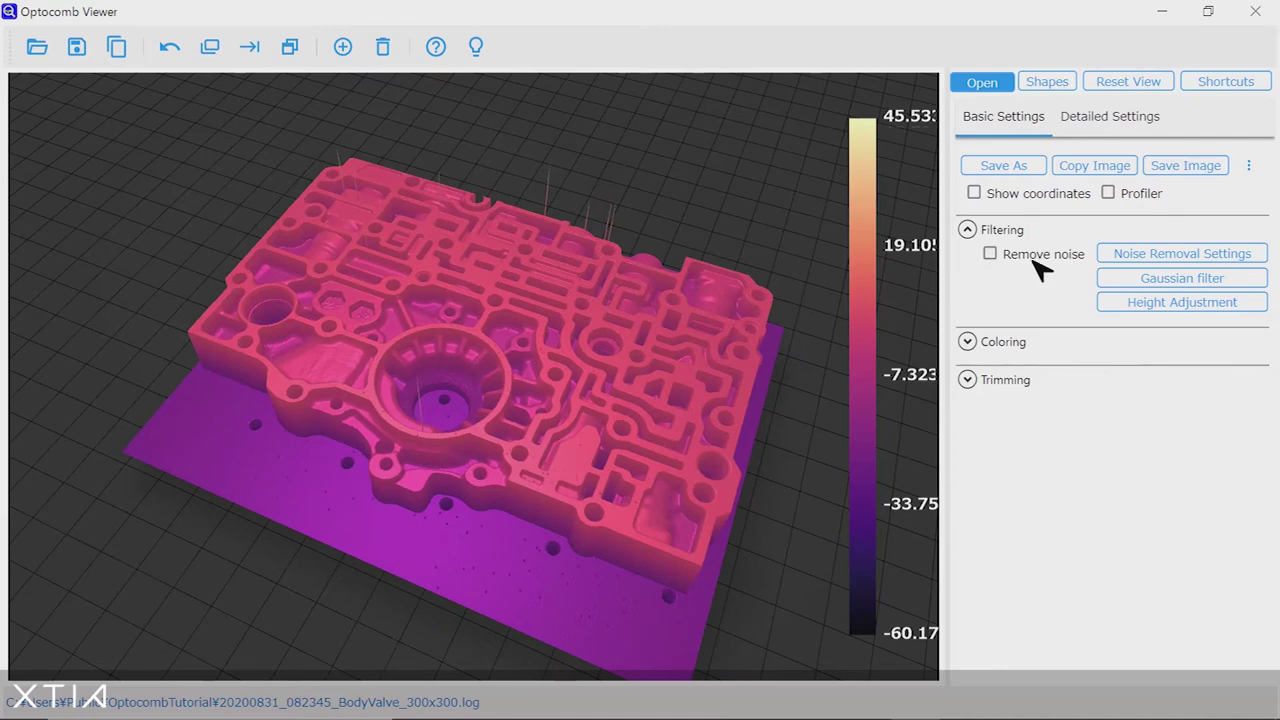
drag(628, 445, 570, 432)
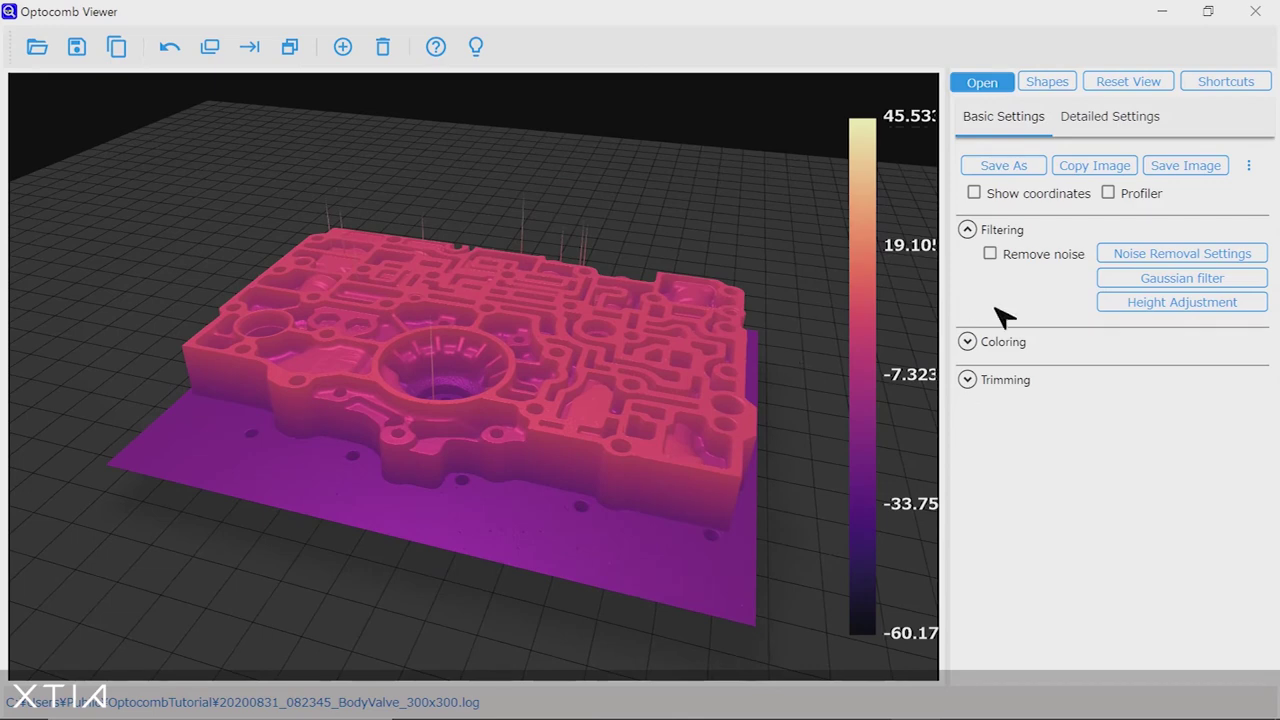
click(991, 255)
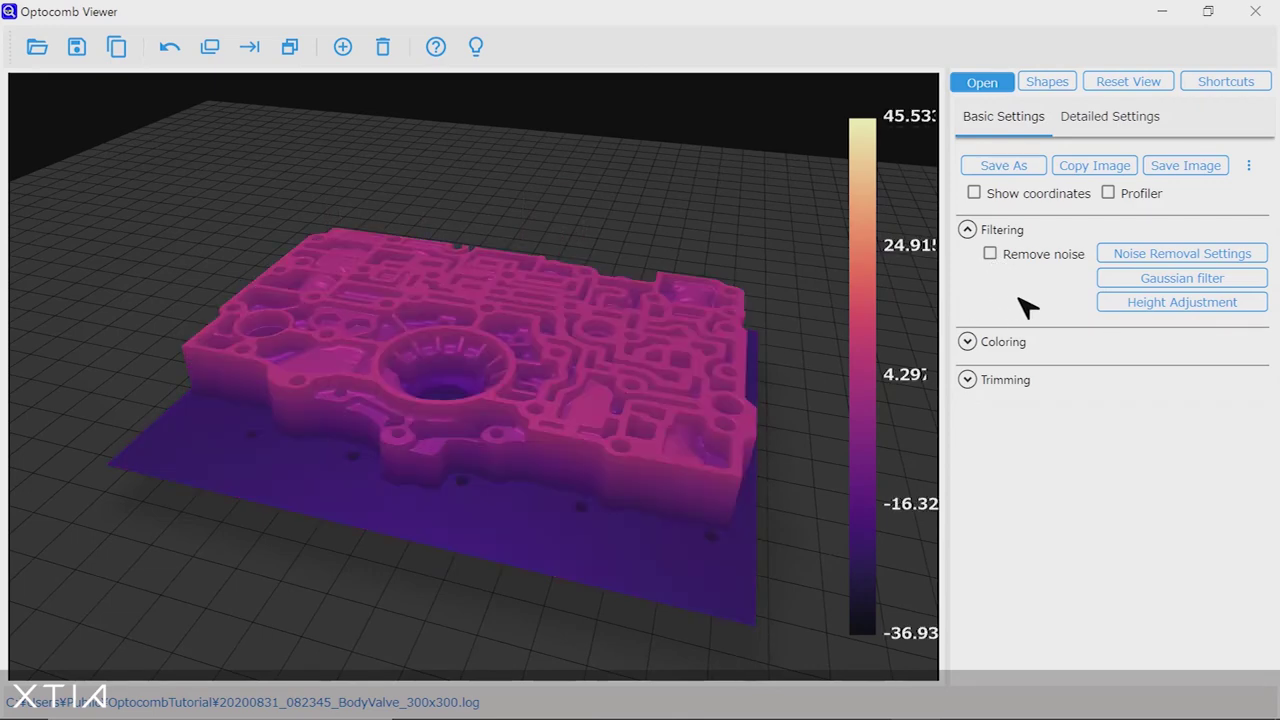
drag(580, 403, 531, 449)
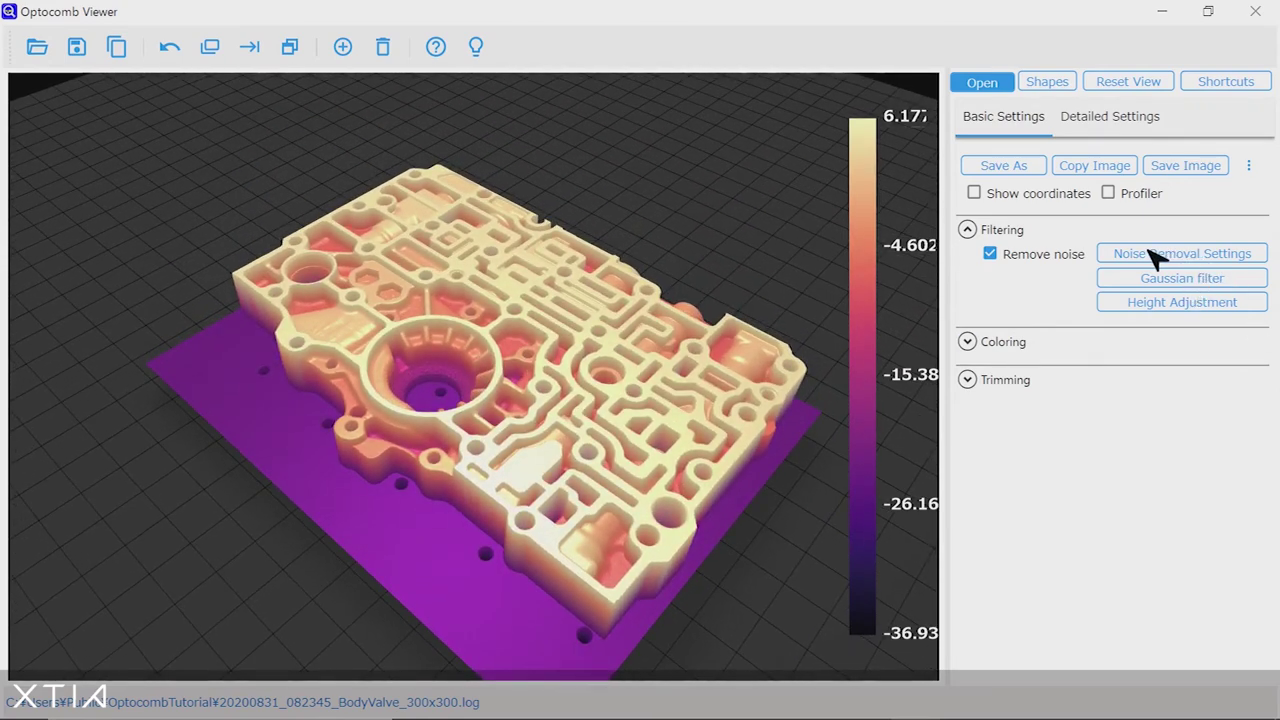
click(1150, 256)
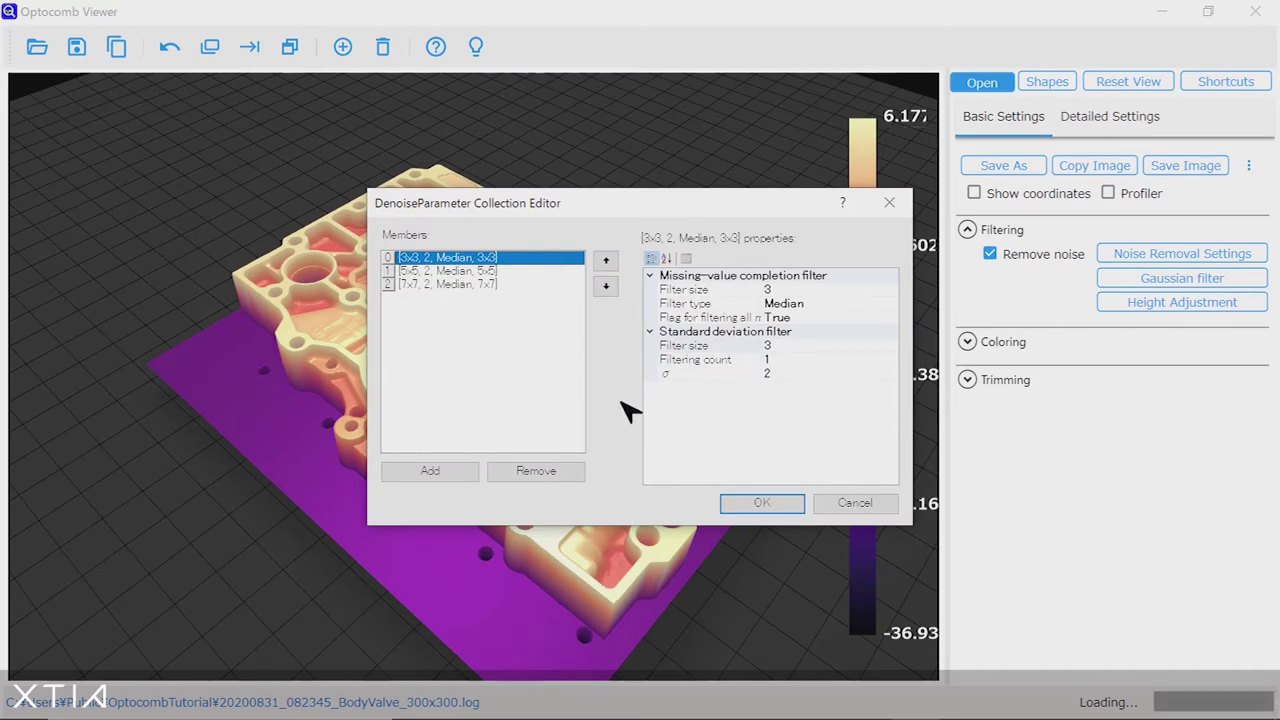
click(764, 505)
mouse_move(638, 488)
mouse_down()
mouse_move(609, 449)
mouse_move(540, 478)
mouse_move(554, 491)
mouse_move(714, 506)
mouse_move(646, 494)
mouse_up()
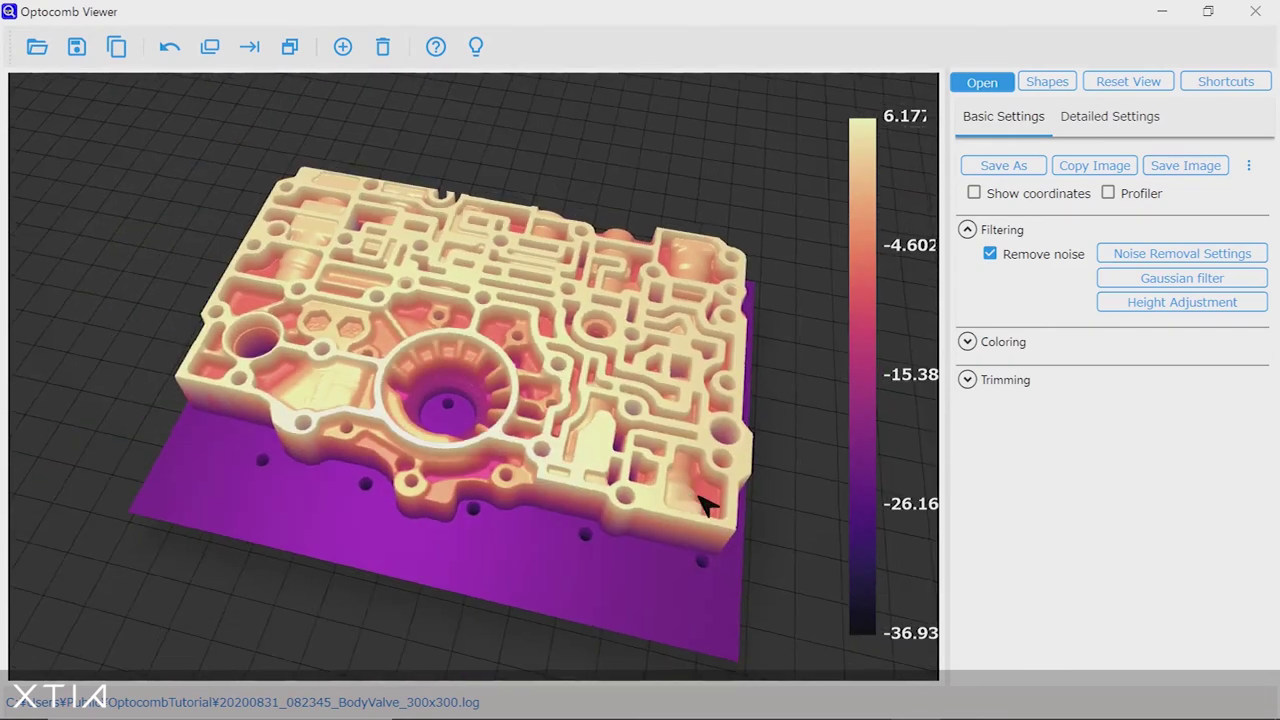
drag(704, 505, 636, 478)
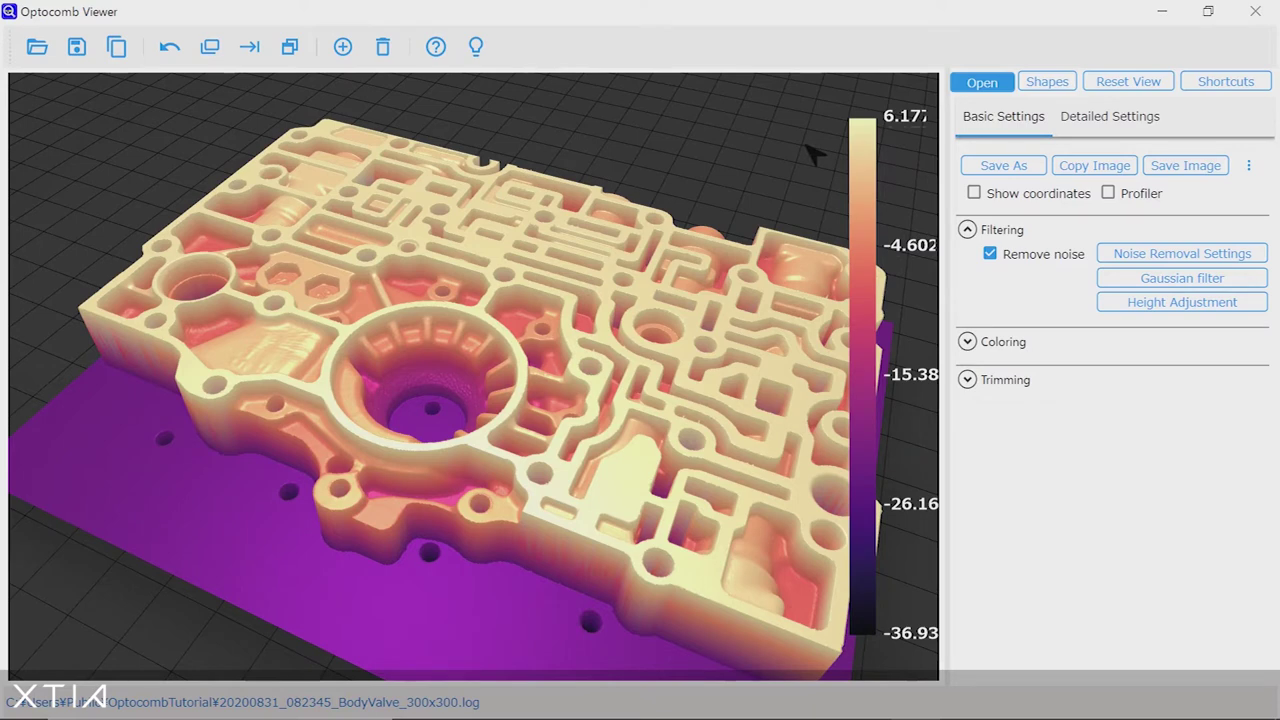
Step: Turn the coordinate readout on and back off, then choose Profiler from the view's menu
right_click(489, 221)
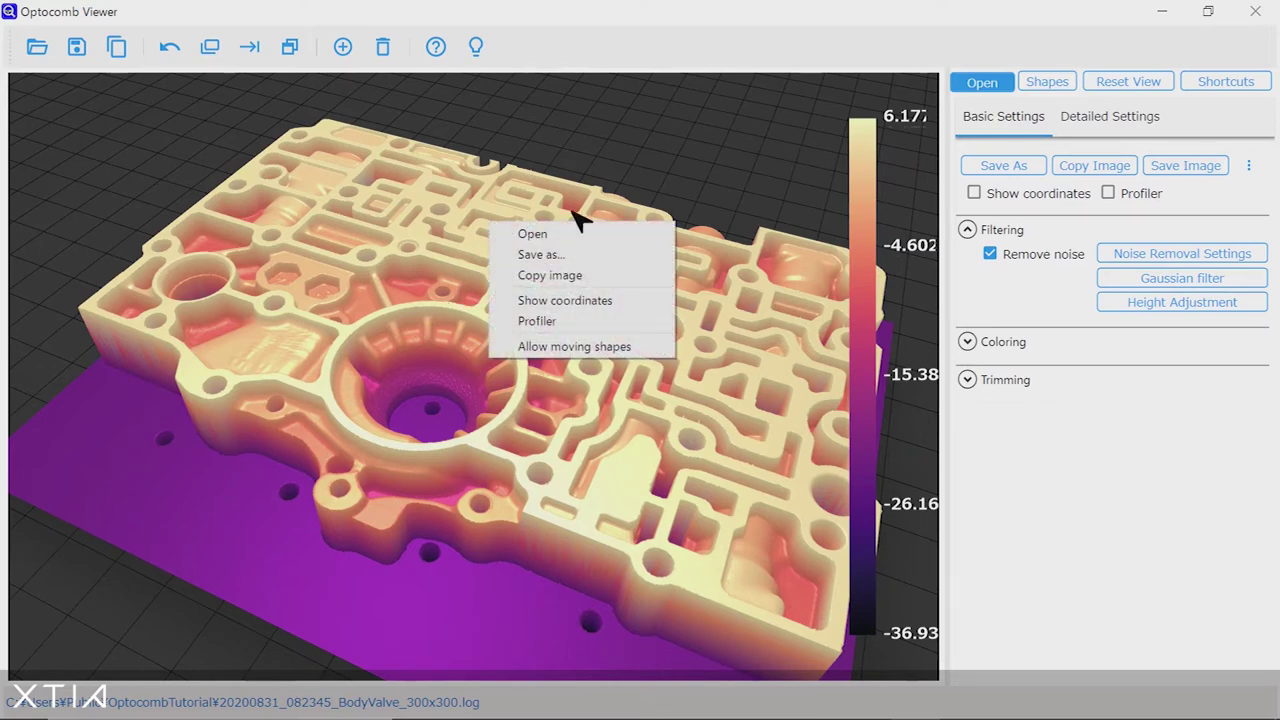
click(556, 300)
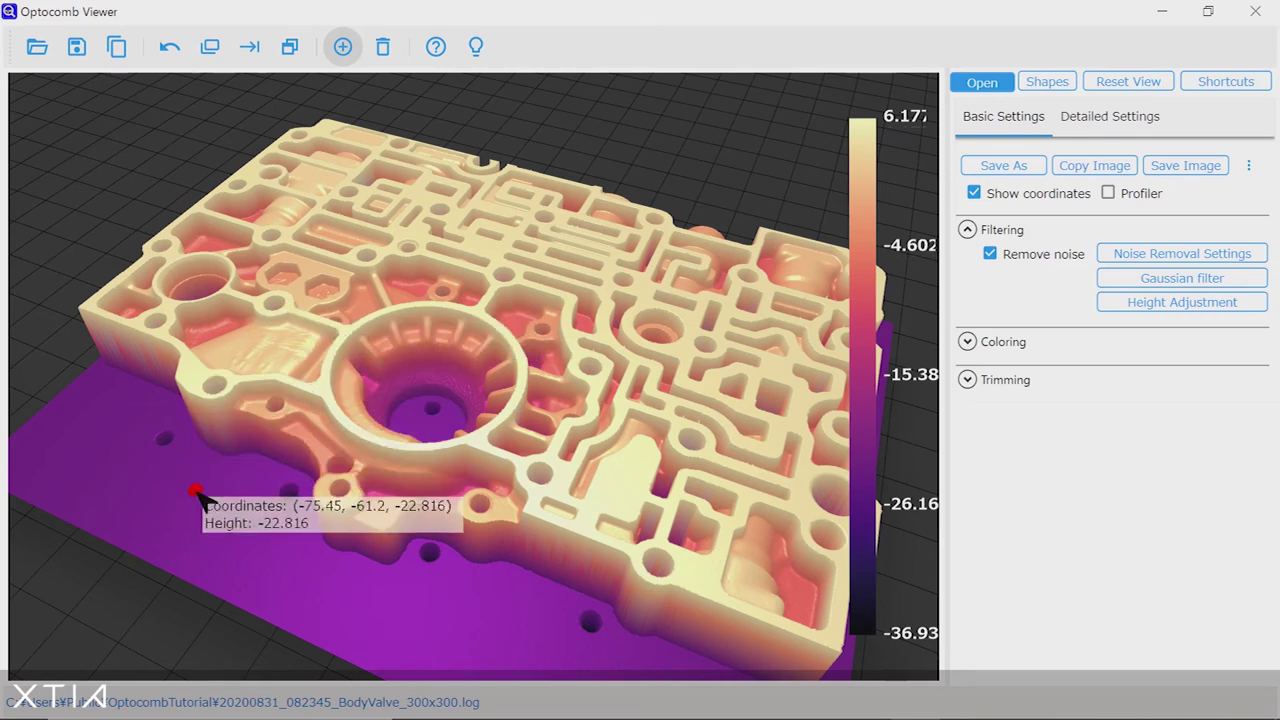
right_click(324, 391)
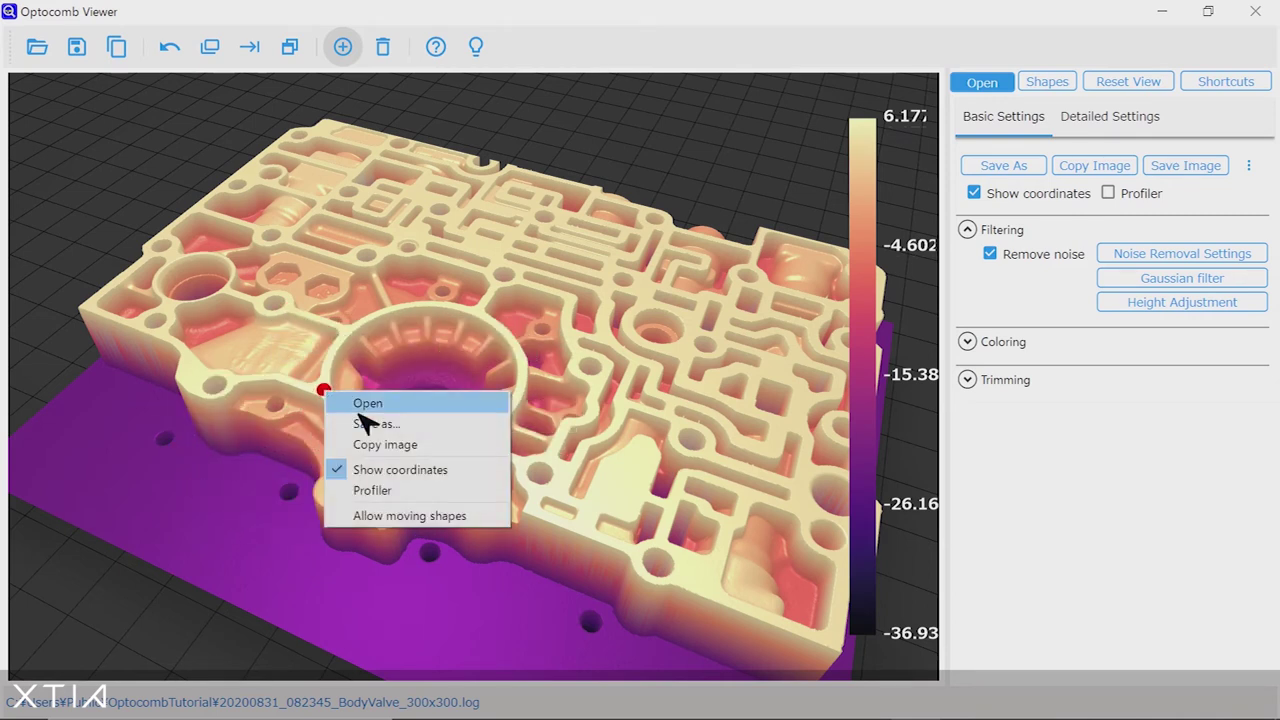
click(380, 469)
right_click(552, 268)
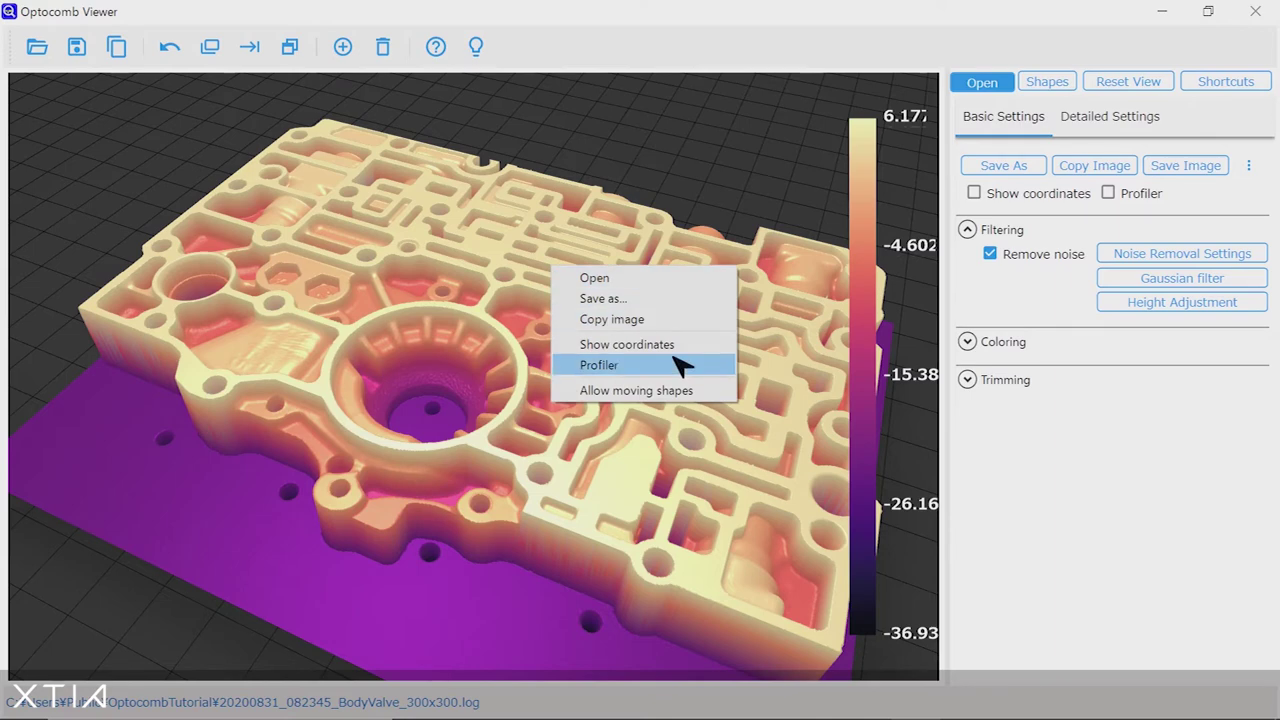
click(600, 365)
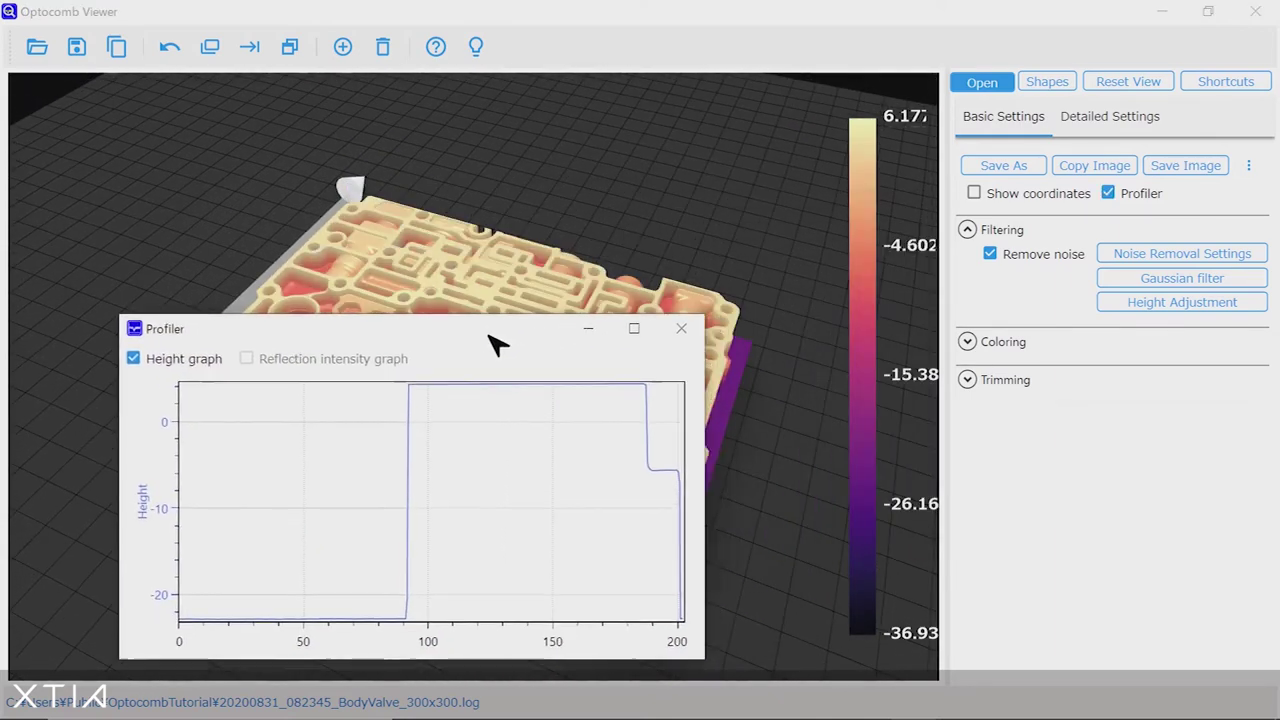
Step: Draw the profile line across the valve body and fine-tune its endpoints
drag(497, 343, 366, 510)
mouse_move(237, 293)
mouse_down()
mouse_move(318, 362)
mouse_move(302, 392)
mouse_move(555, 488)
mouse_move(500, 480)
mouse_move(513, 485)
mouse_up()
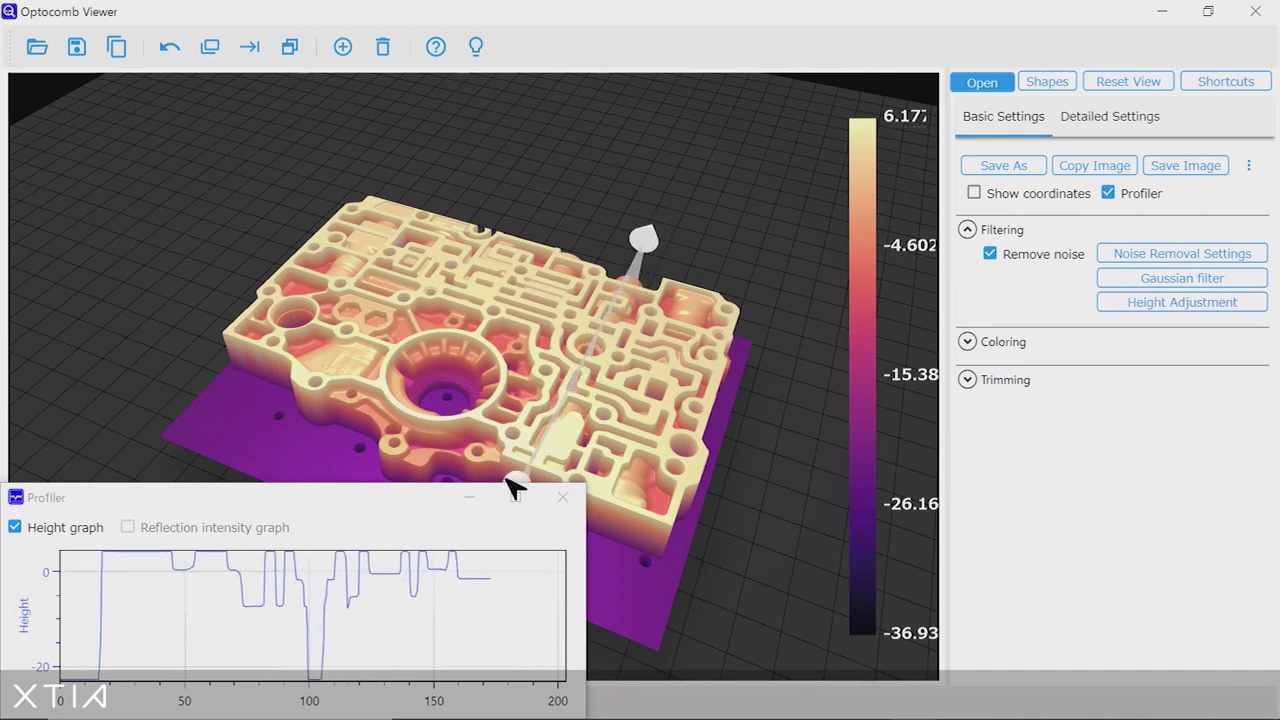
drag(645, 288, 605, 298)
drag(513, 485, 612, 348)
drag(600, 298, 609, 286)
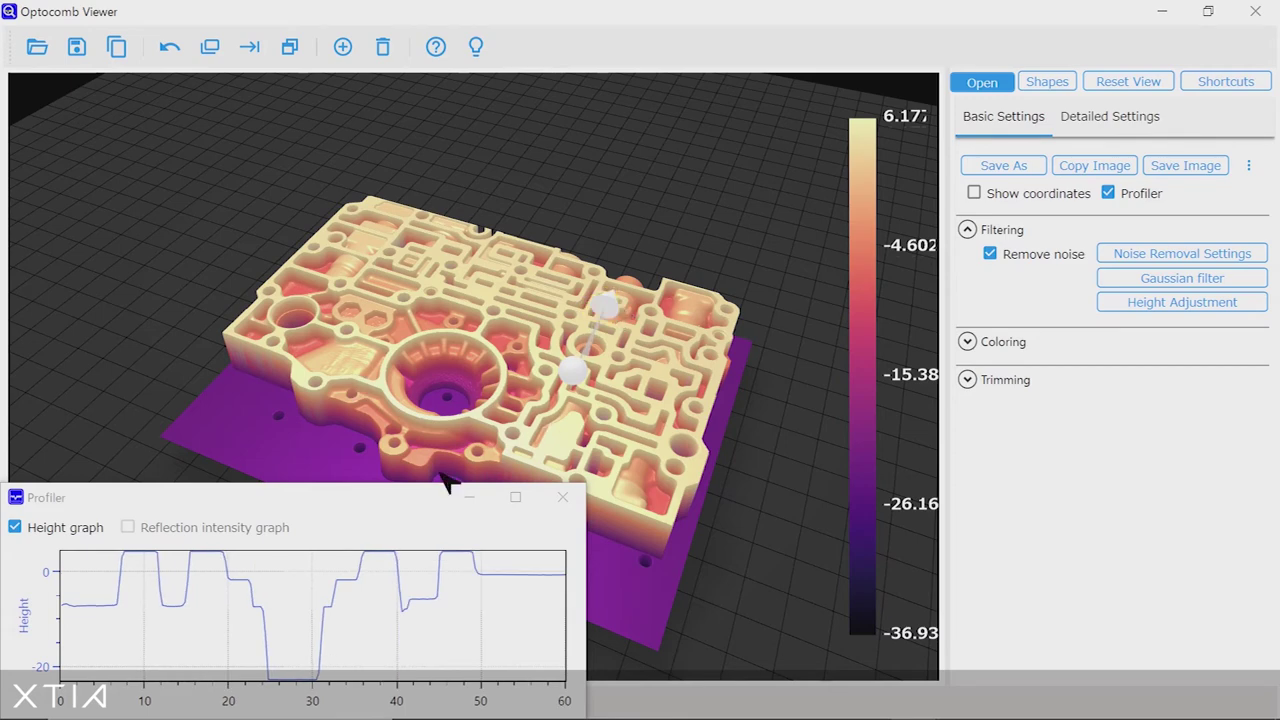
Step: Enlarge the profile graph and measure the 16.668 distance from the upper level to the step
click(515, 497)
scroll(613, 700, up, 5)
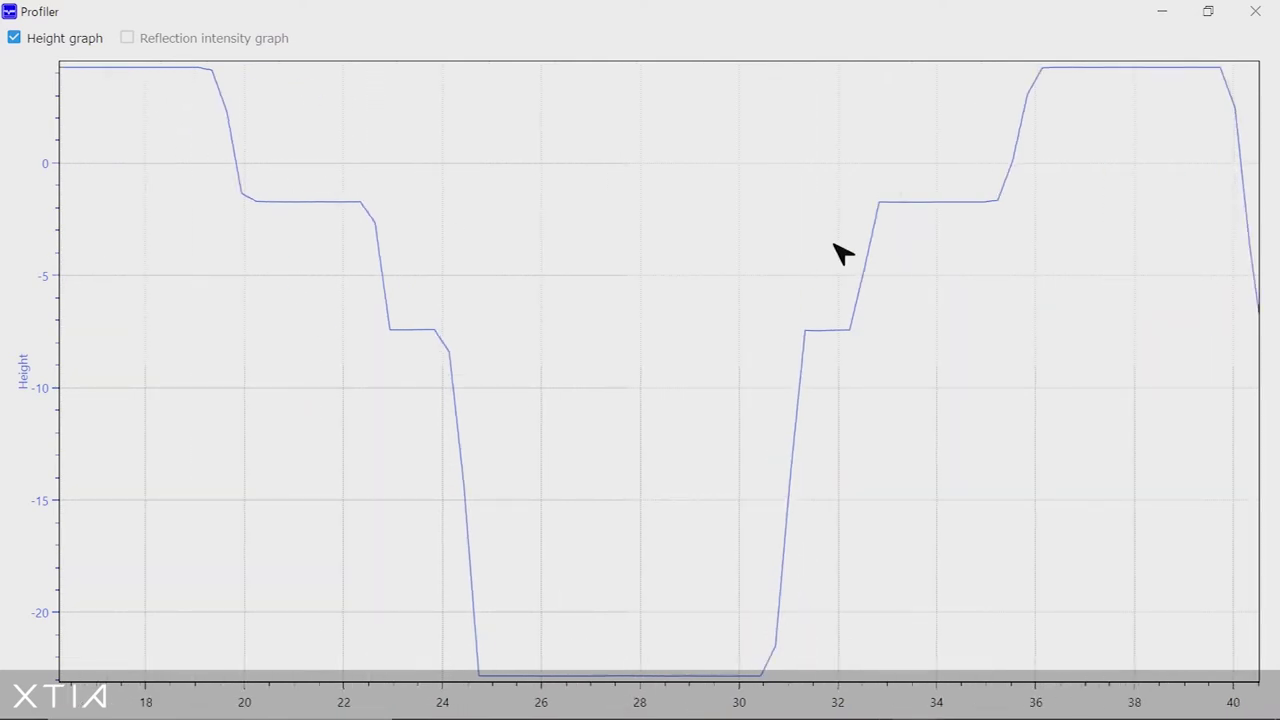
right_click(215, 74)
click(258, 99)
drag(215, 74, 813, 330)
scroll(812, 330, down, 2)
scroll(812, 330, up, 1)
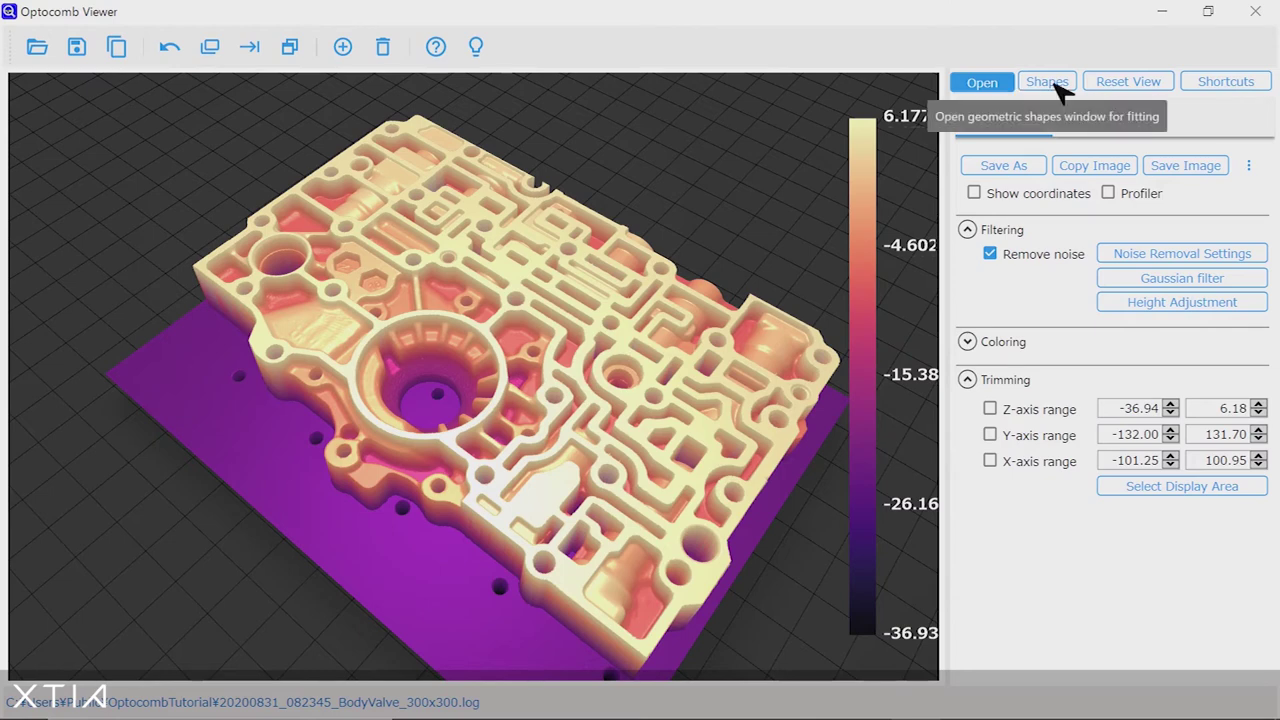
Step: Add a plane shape, Plane #0, from the Shapes window and start Fit plane on it
click(1058, 85)
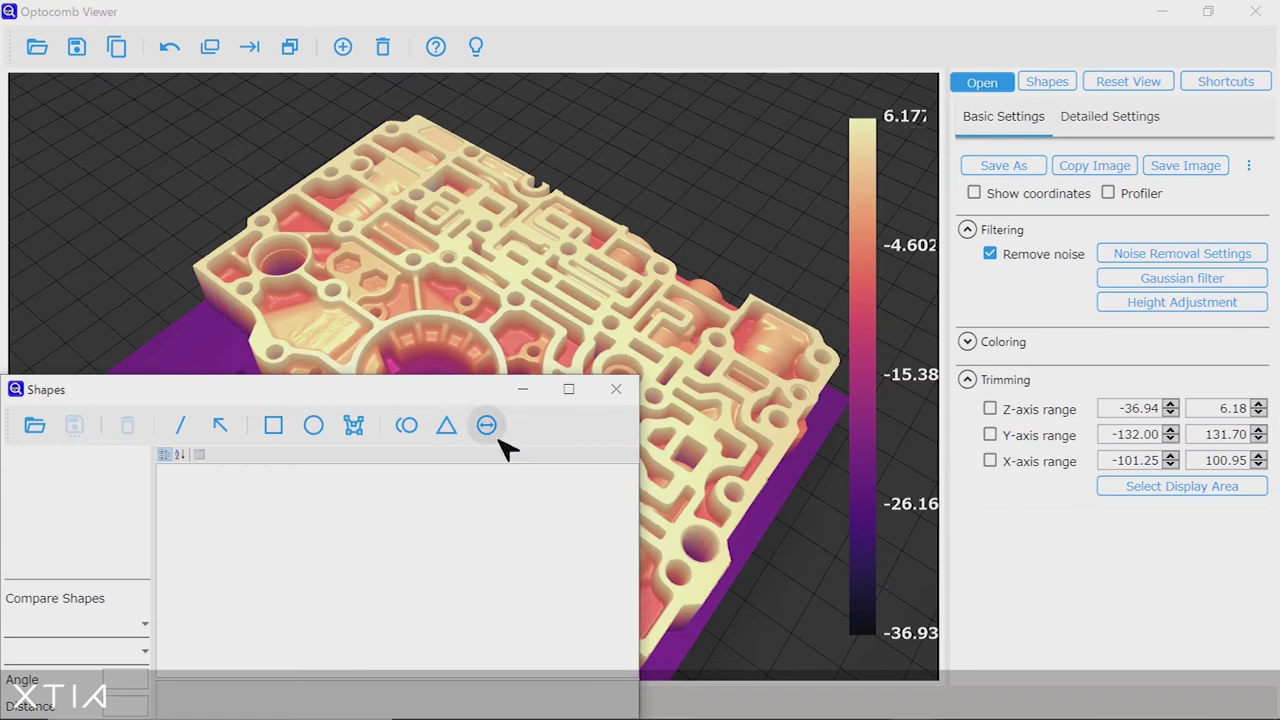
click(277, 428)
right_click(60, 462)
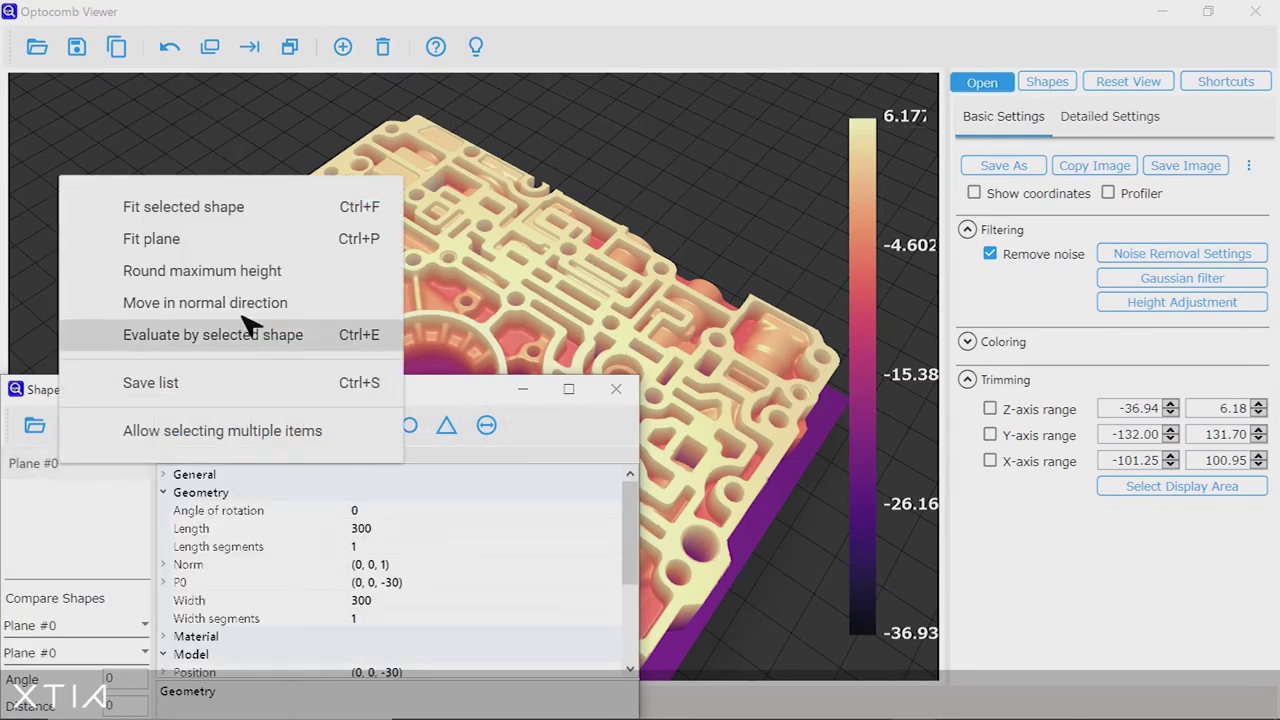
click(170, 208)
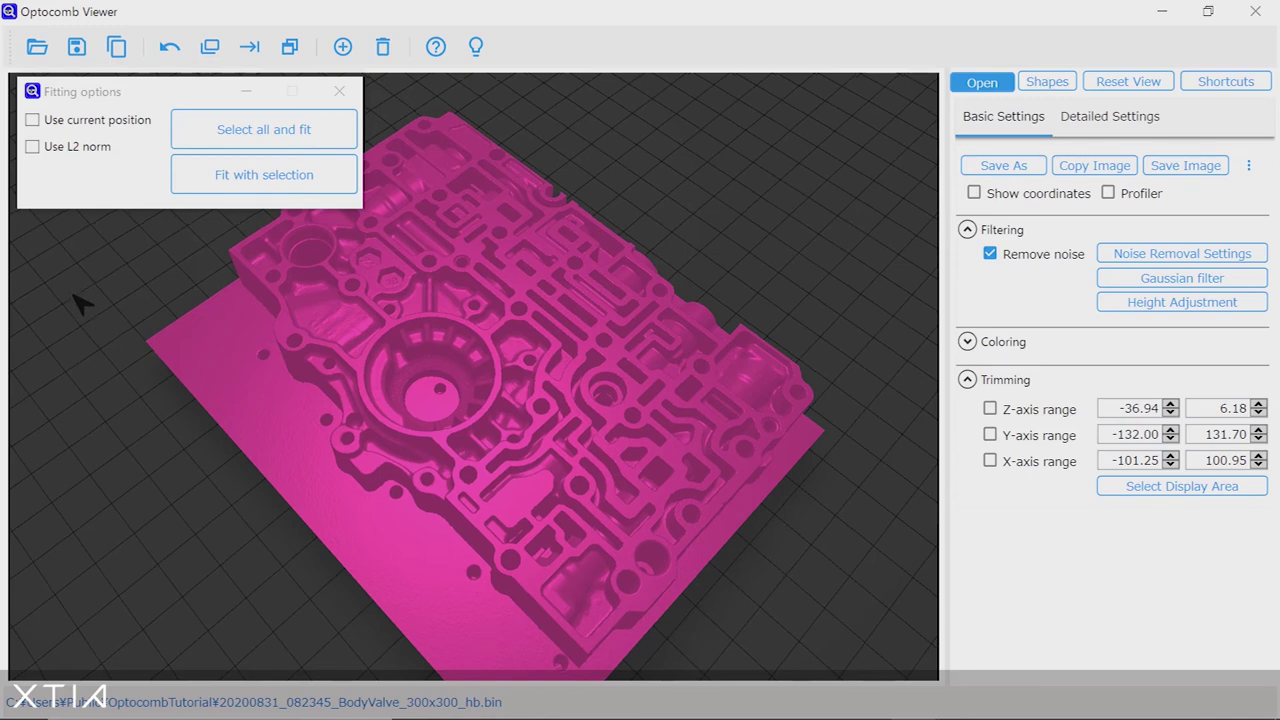
Step: Turn to a top-down view of the valve and mark seven fitting points on the flat top face
drag(80, 294, 423, 309)
scroll(480, 268, up, 5)
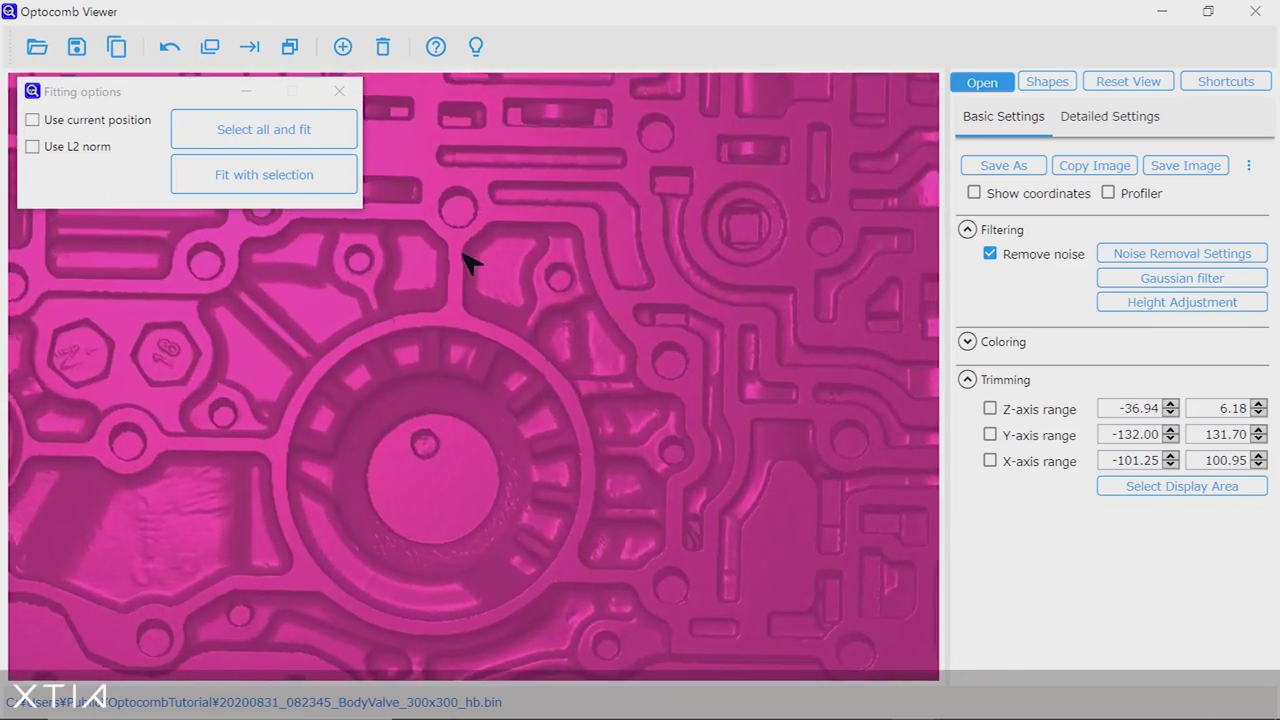
scroll(468, 263, up, 6)
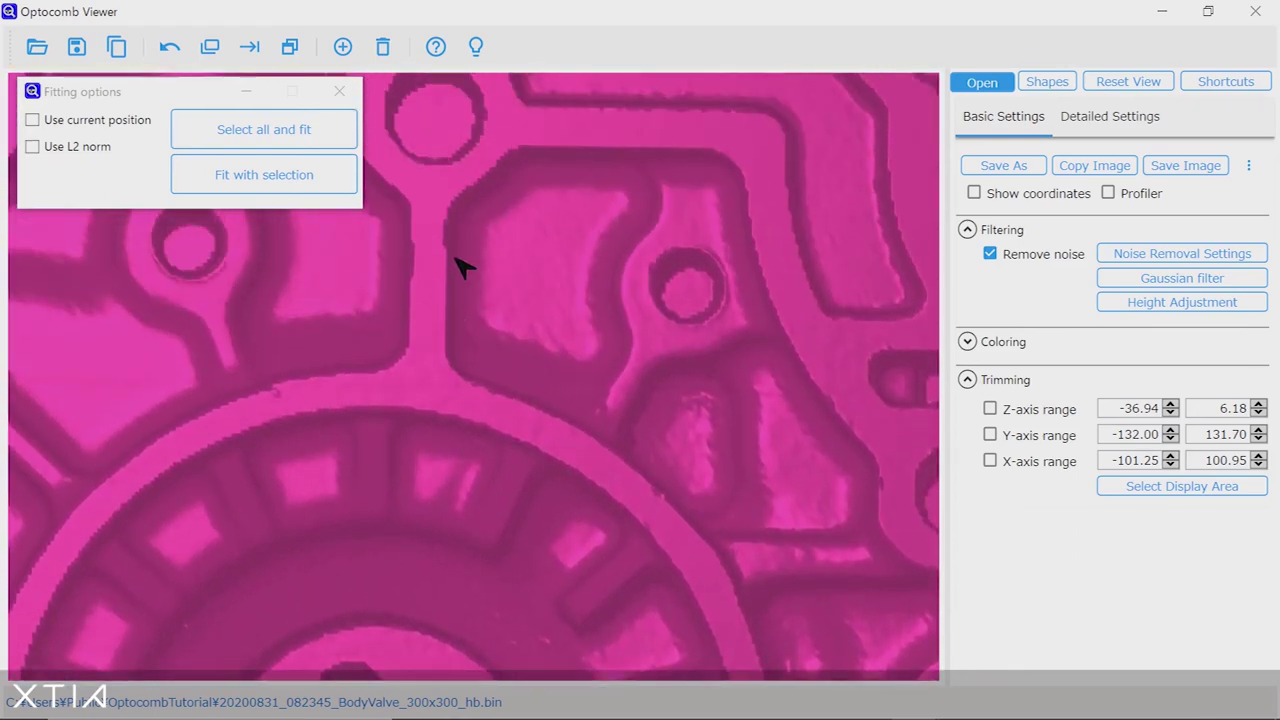
drag(462, 265, 240, 342)
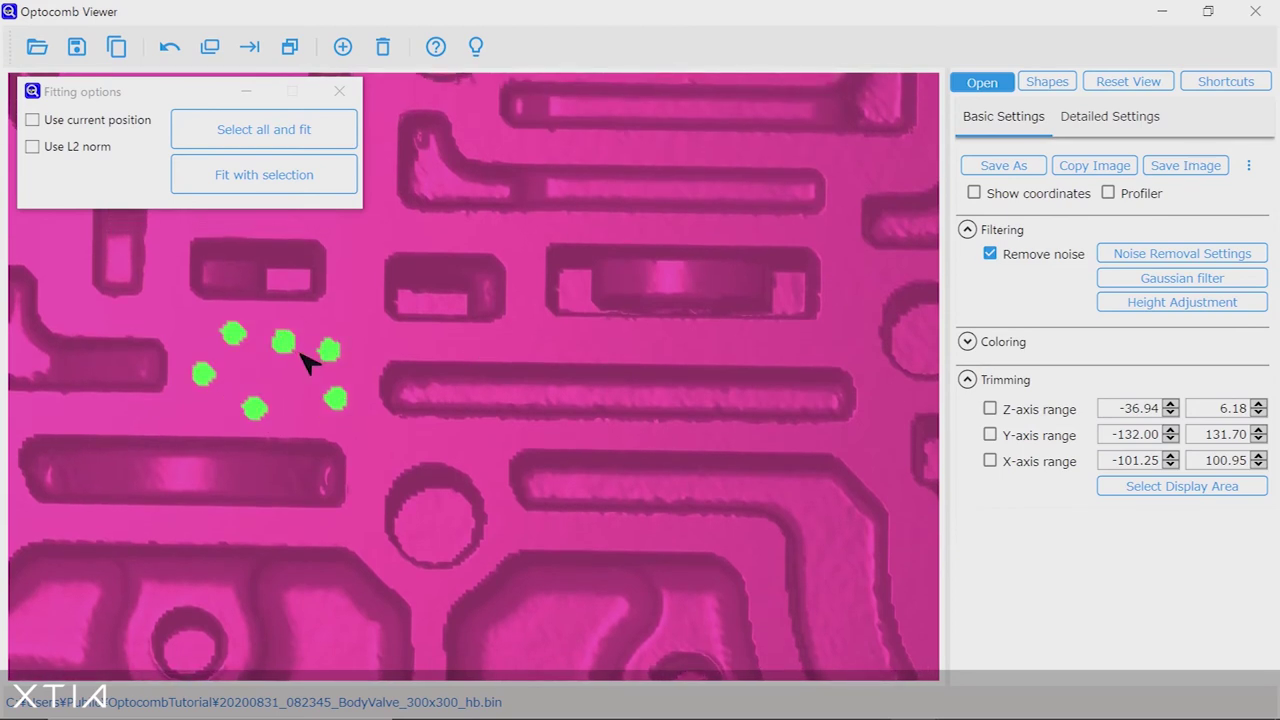
drag(308, 362, 460, 374)
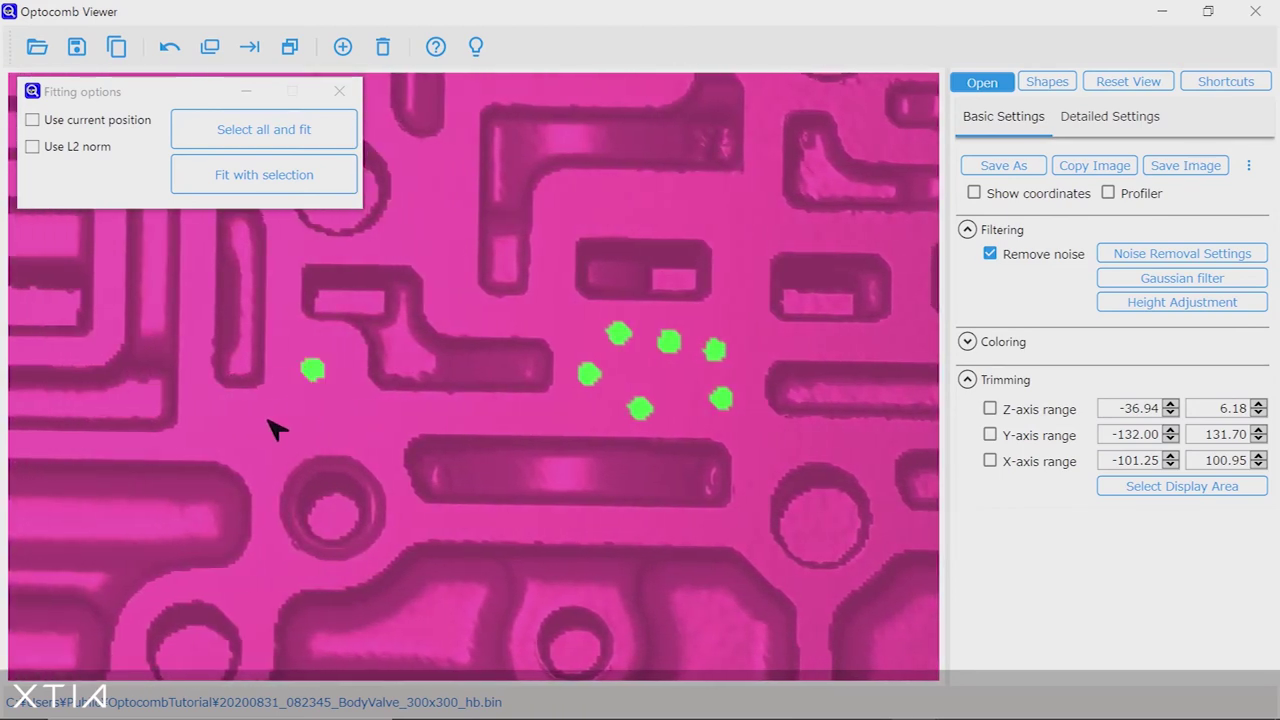
drag(430, 425, 660, 437)
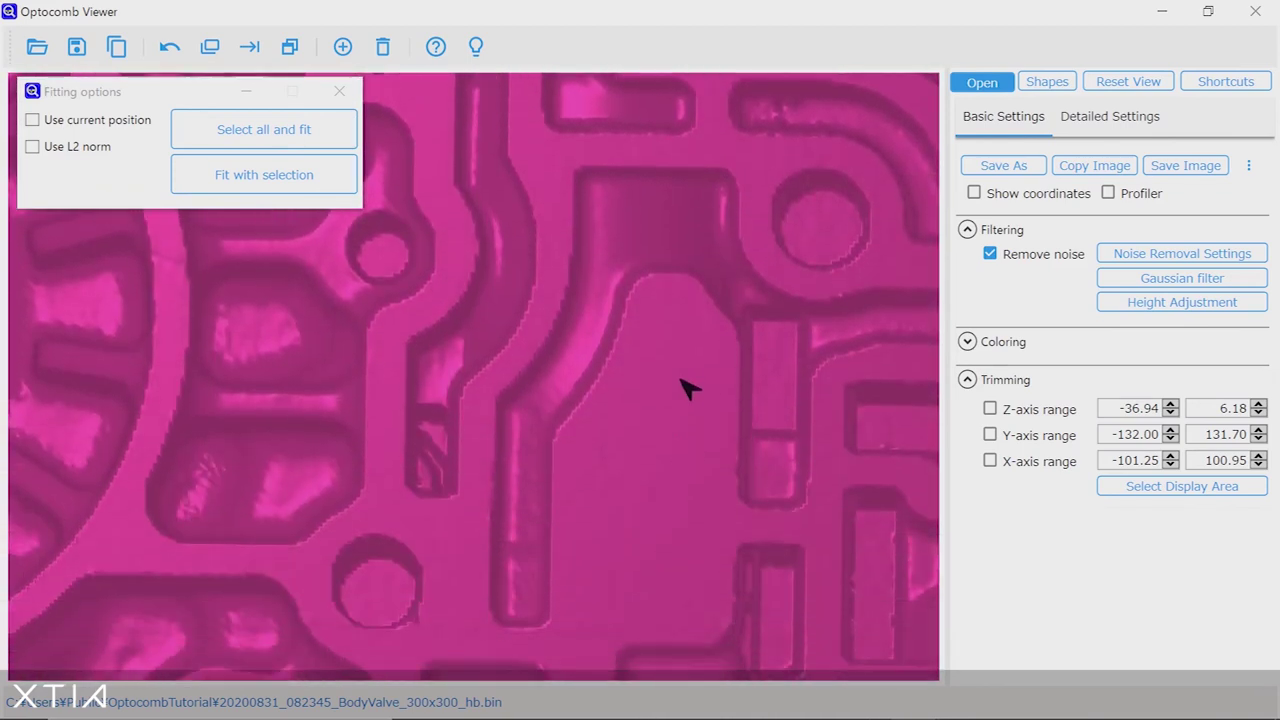
click(674, 368)
click(636, 411)
click(614, 478)
click(603, 531)
click(635, 560)
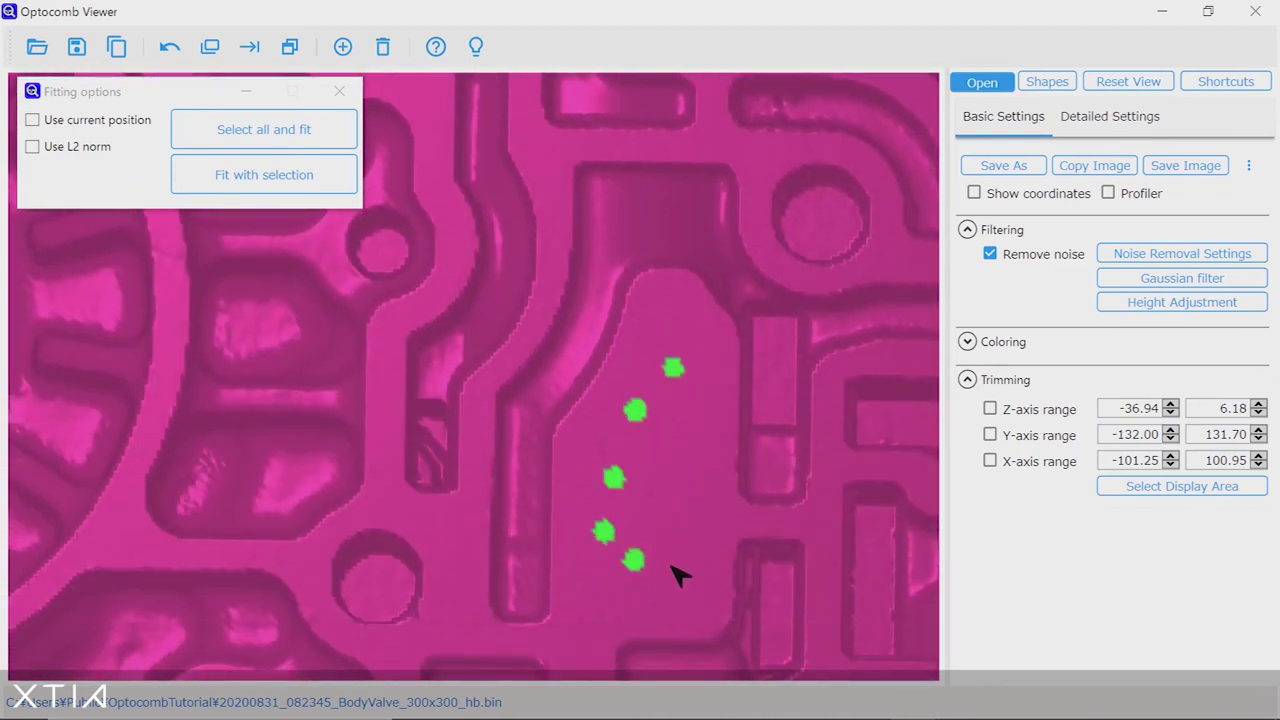
click(666, 565)
click(692, 542)
Step: Add six more top-face points, one beside the large ring, and fit Plane #0 to the selection
click(686, 502)
click(669, 466)
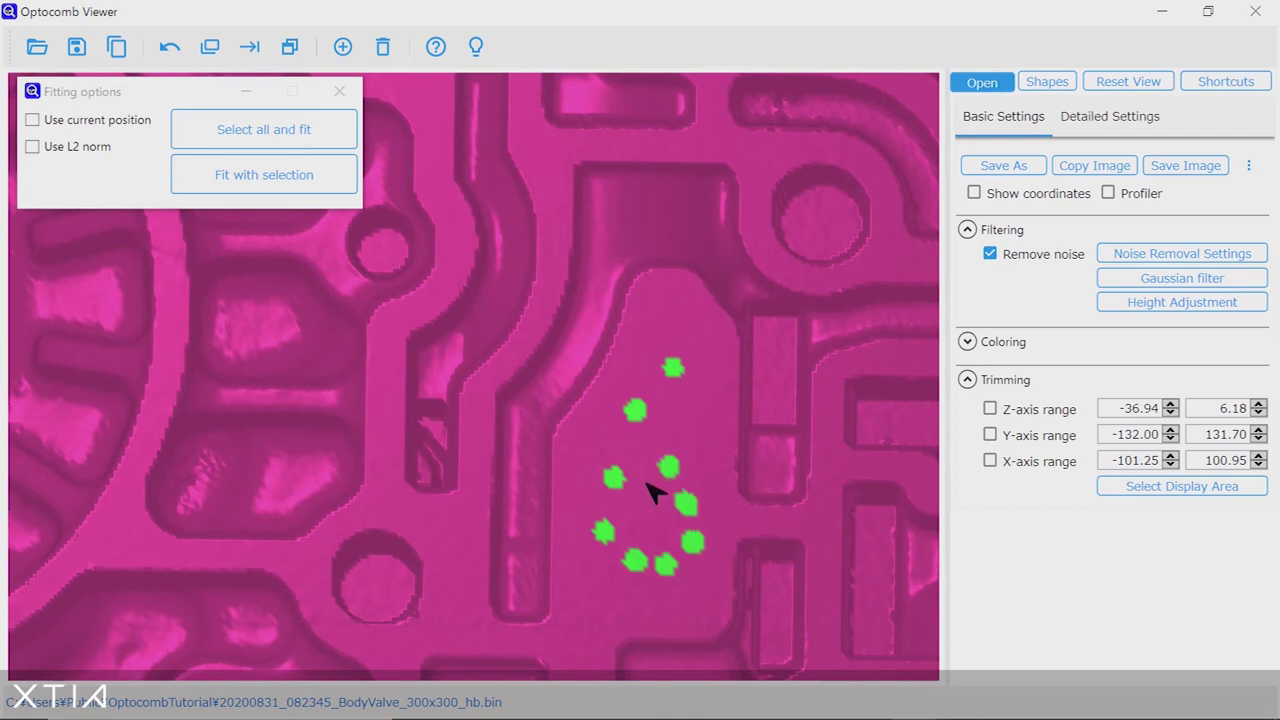
click(710, 411)
click(670, 421)
click(644, 481)
key(Right)
key(Left)
key(Left)
key(Left)
key(Left)
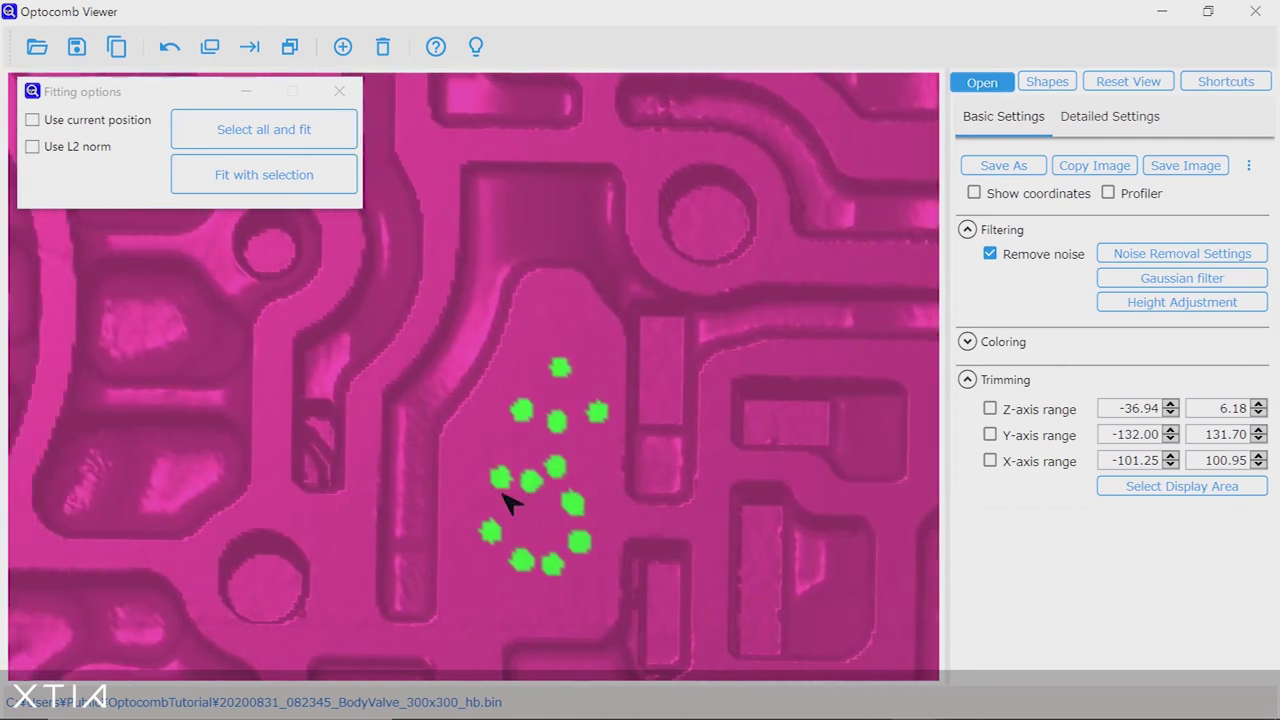
key(Left)
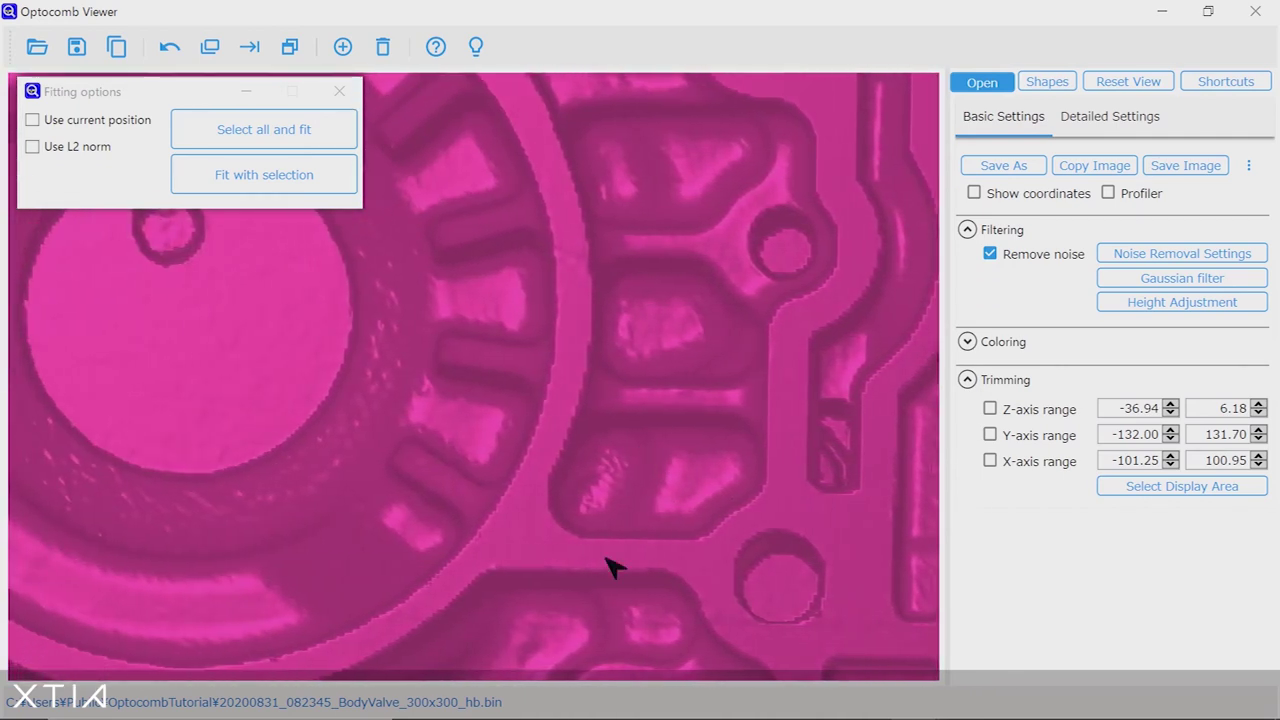
click(524, 530)
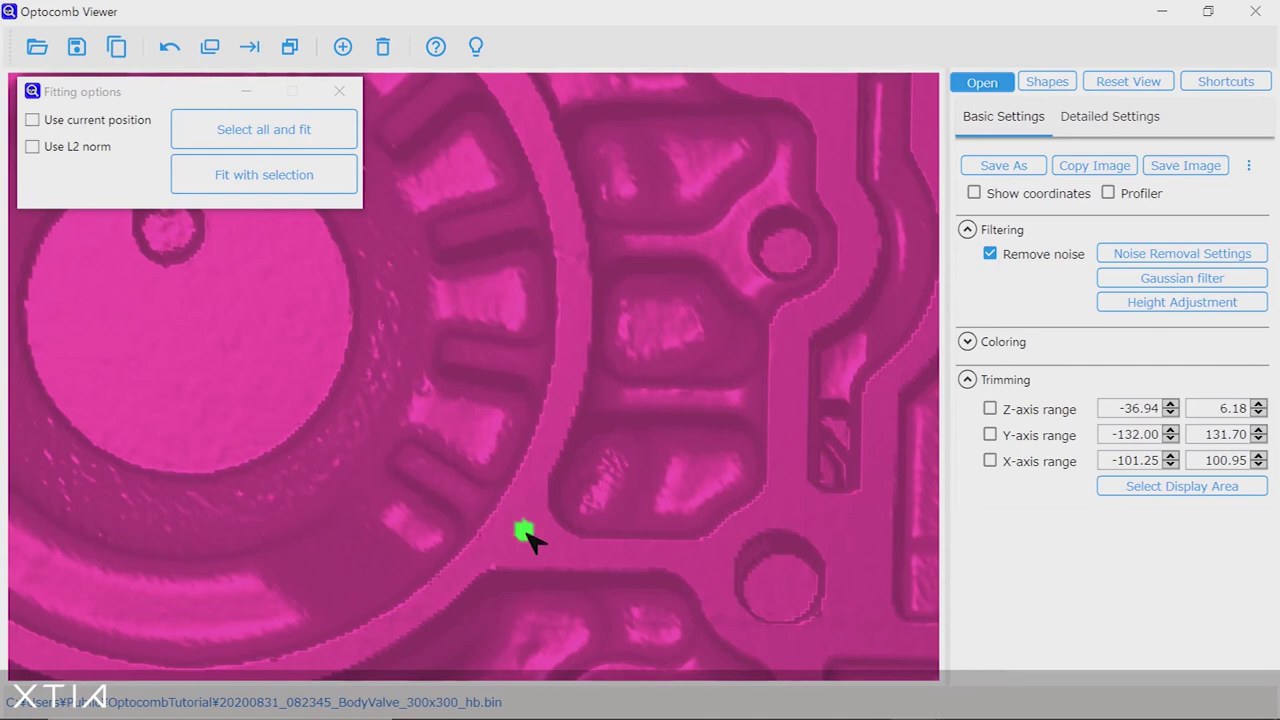
click(265, 175)
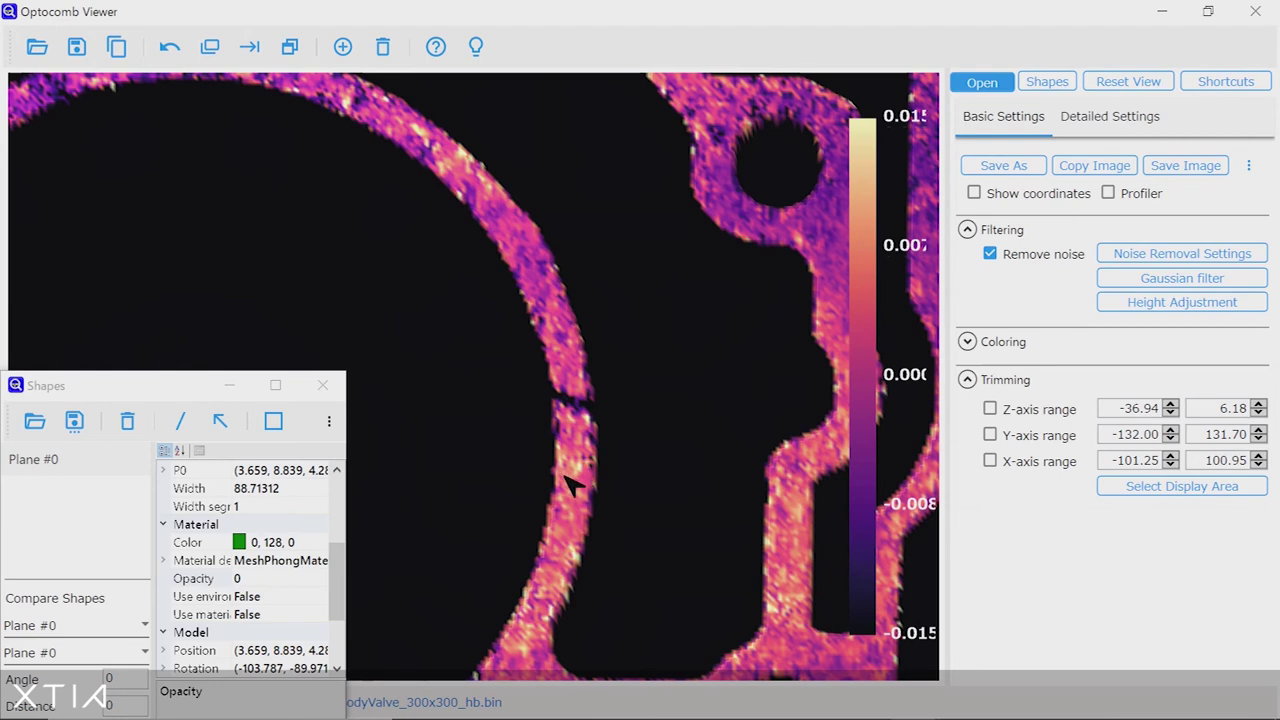
Step: Set the Coloring colour-coding range to -0.050 and 0.050
click(970, 342)
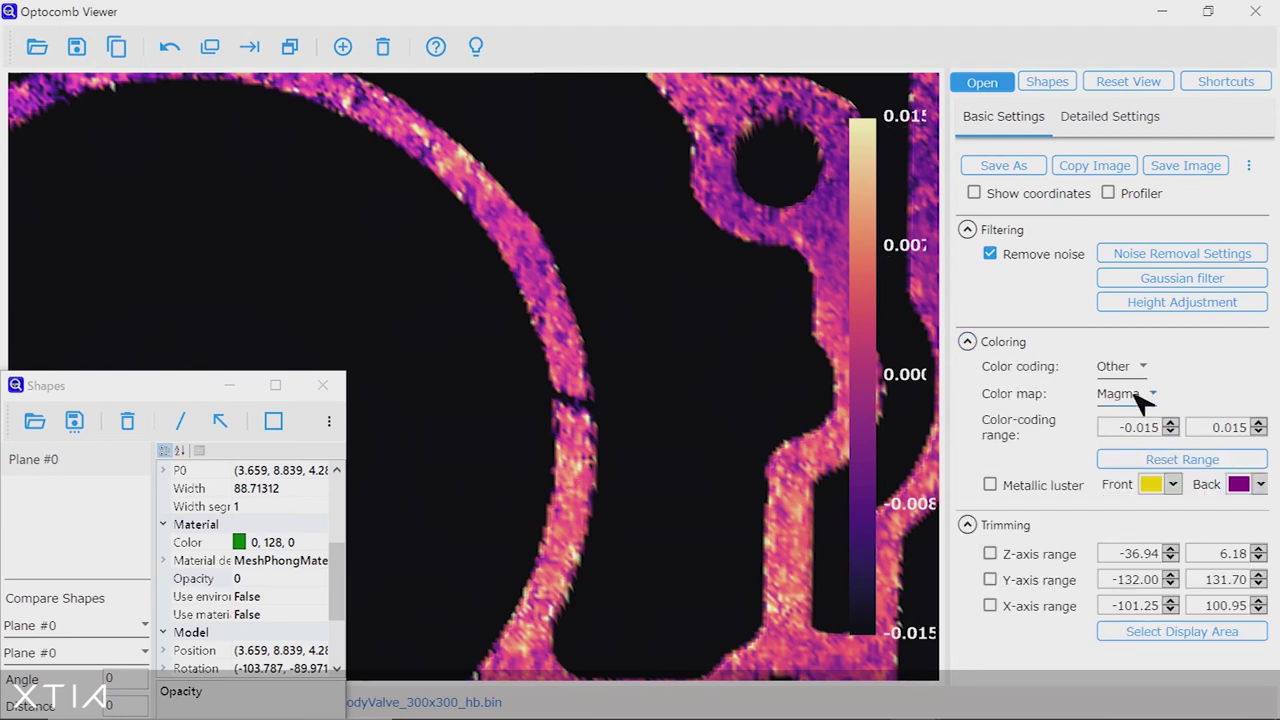
double_click(1153, 431)
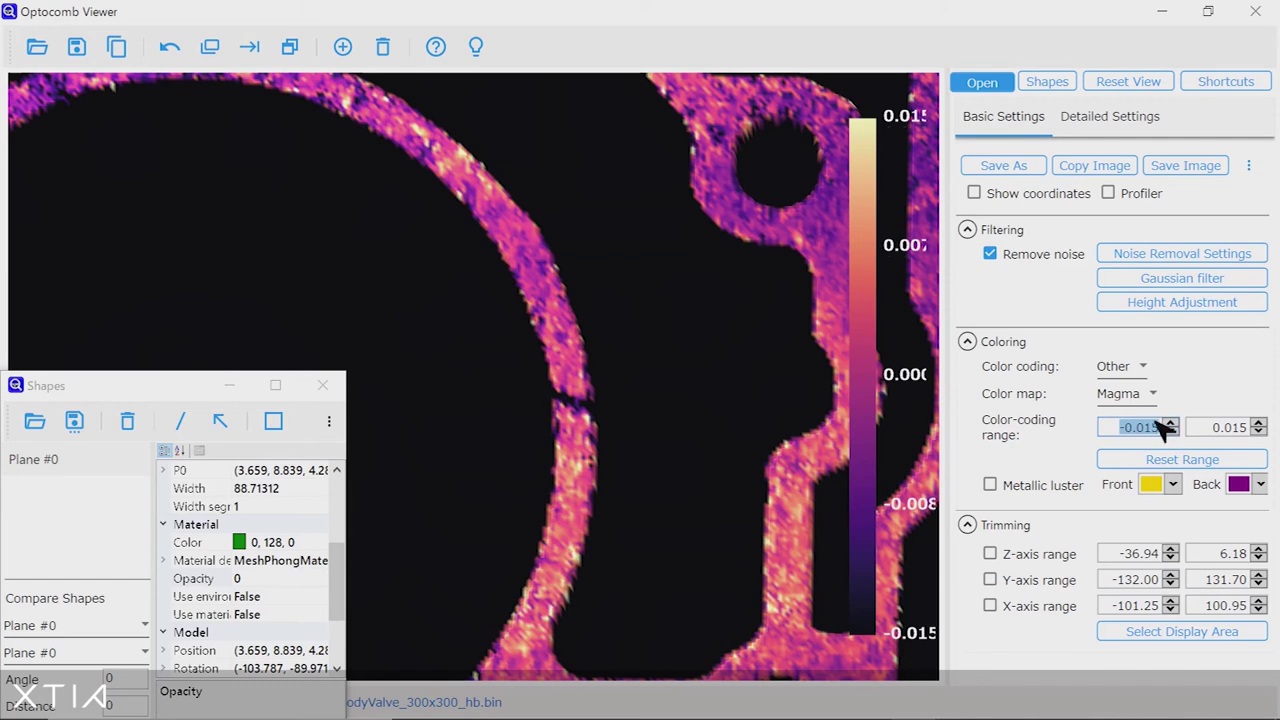
drag(1148, 428, 1178, 432)
text(50)
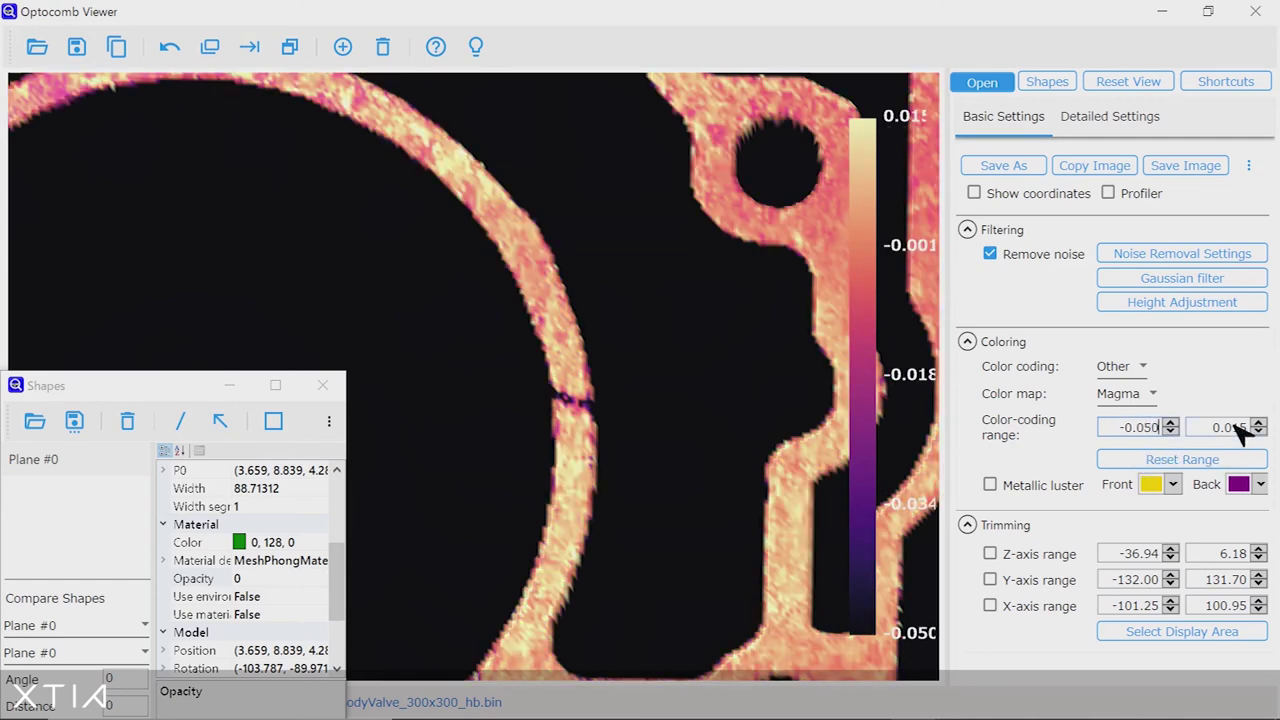
click(1240, 430)
drag(1256, 430, 1228, 455)
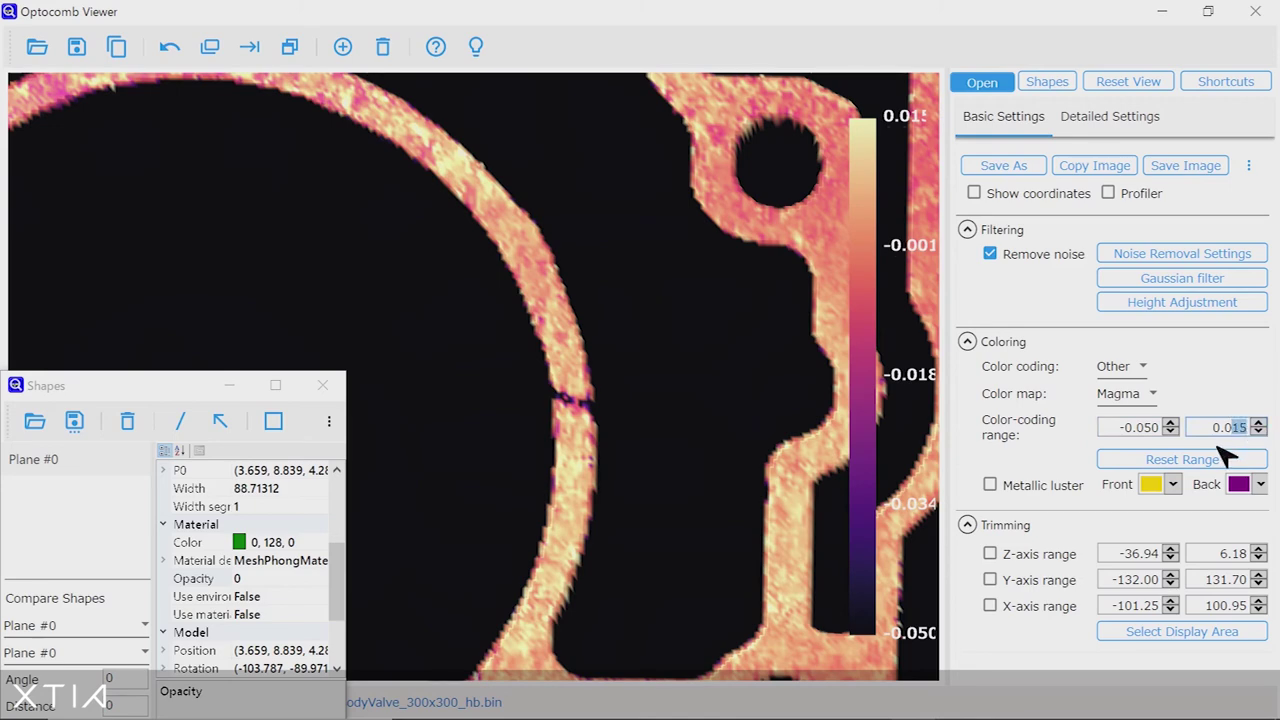
text(50)
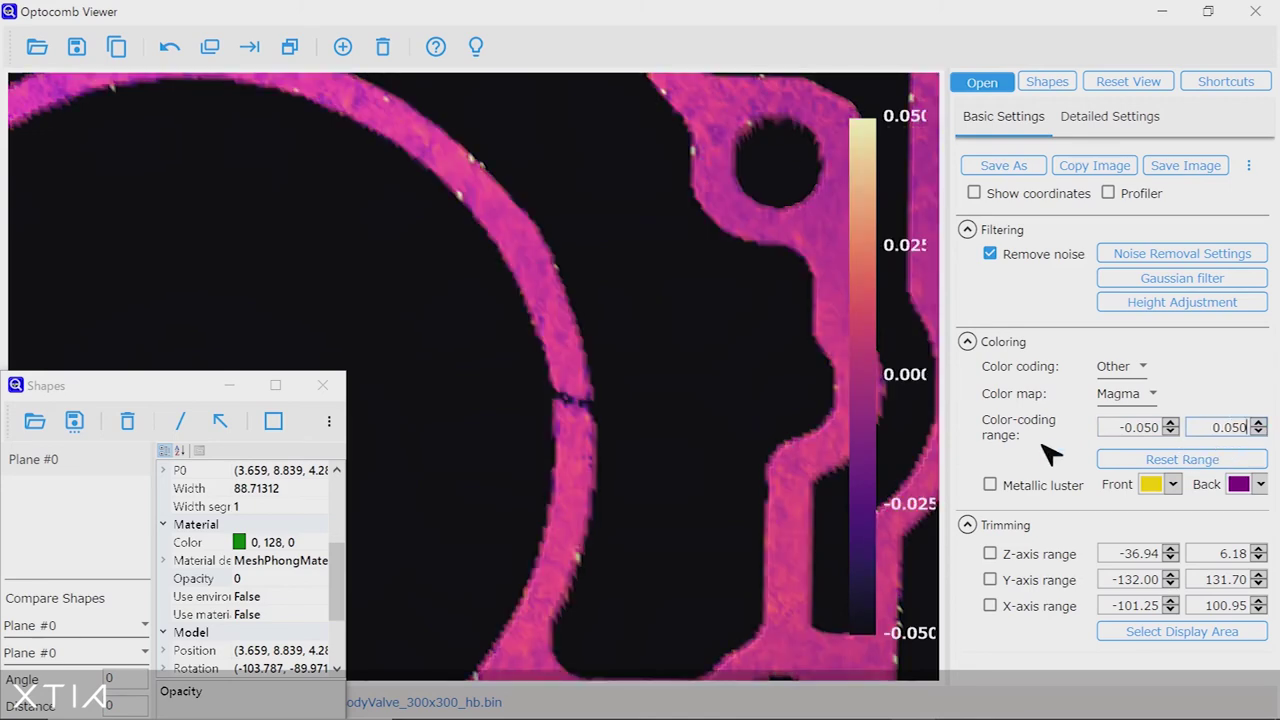
Step: Minimise the Shapes window and reset the view to show the whole valve plate
scroll(473, 377, down, 10)
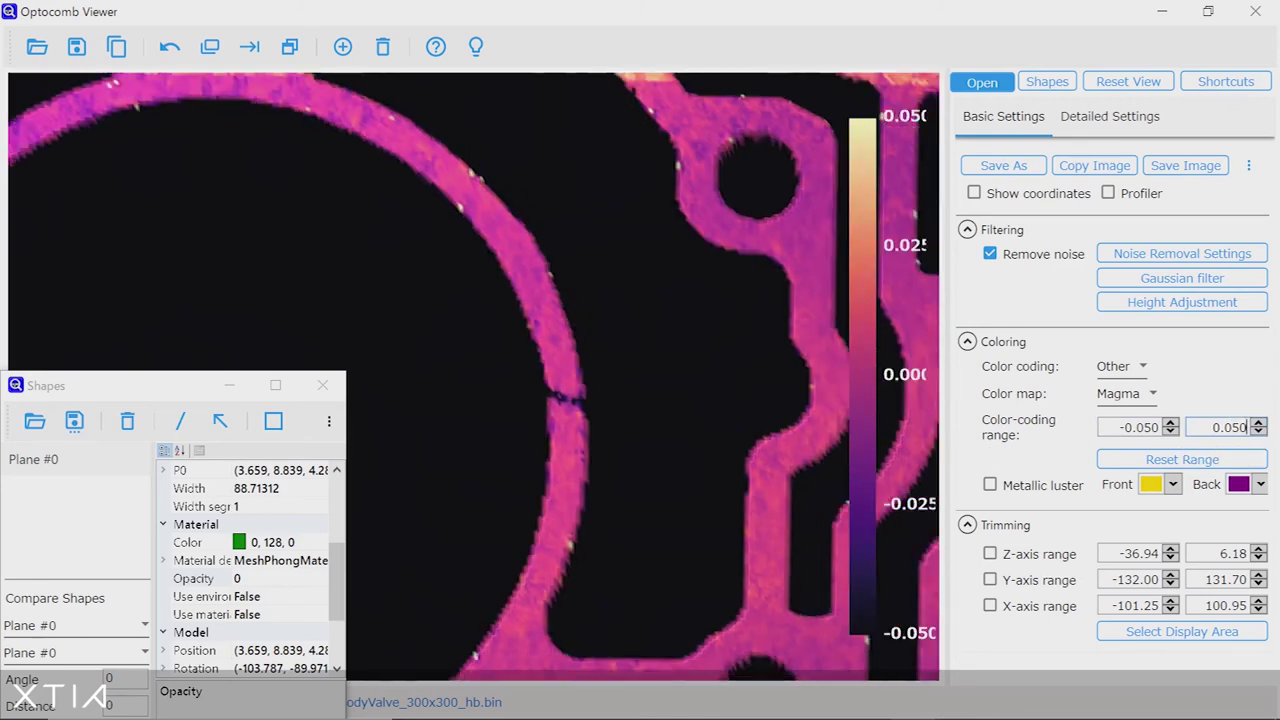
scroll(474, 380, up, 5)
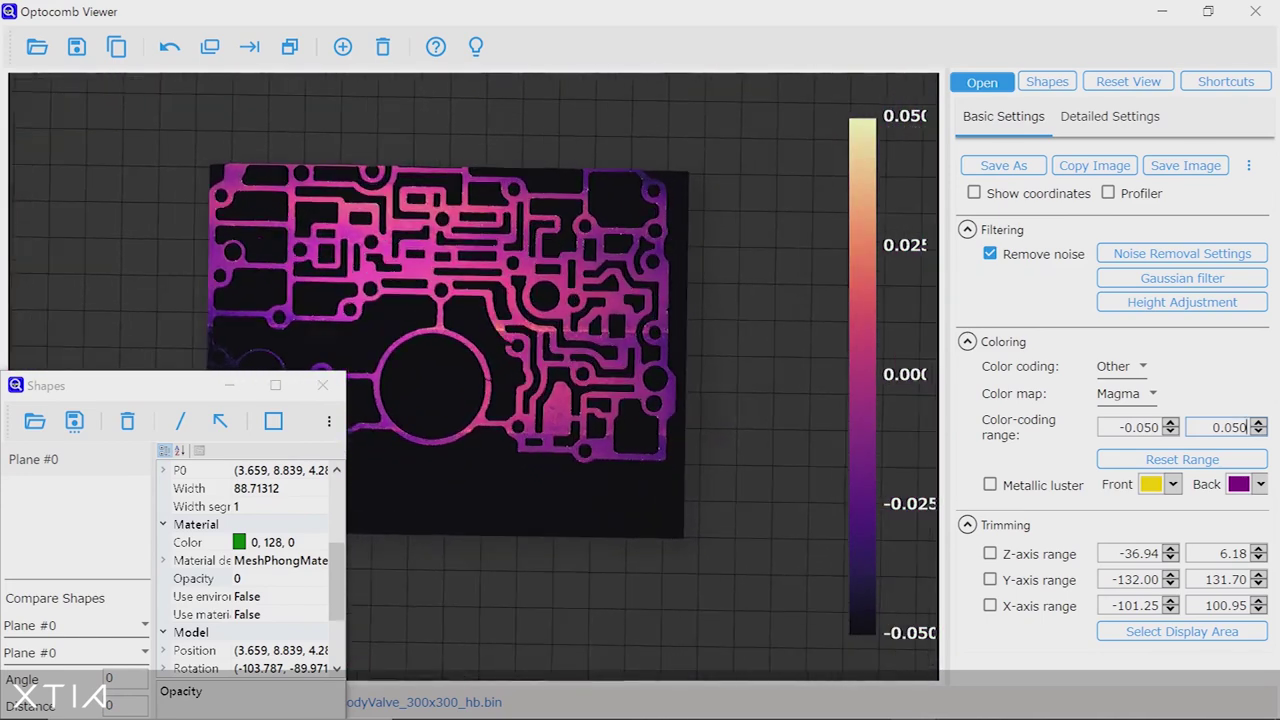
click(230, 385)
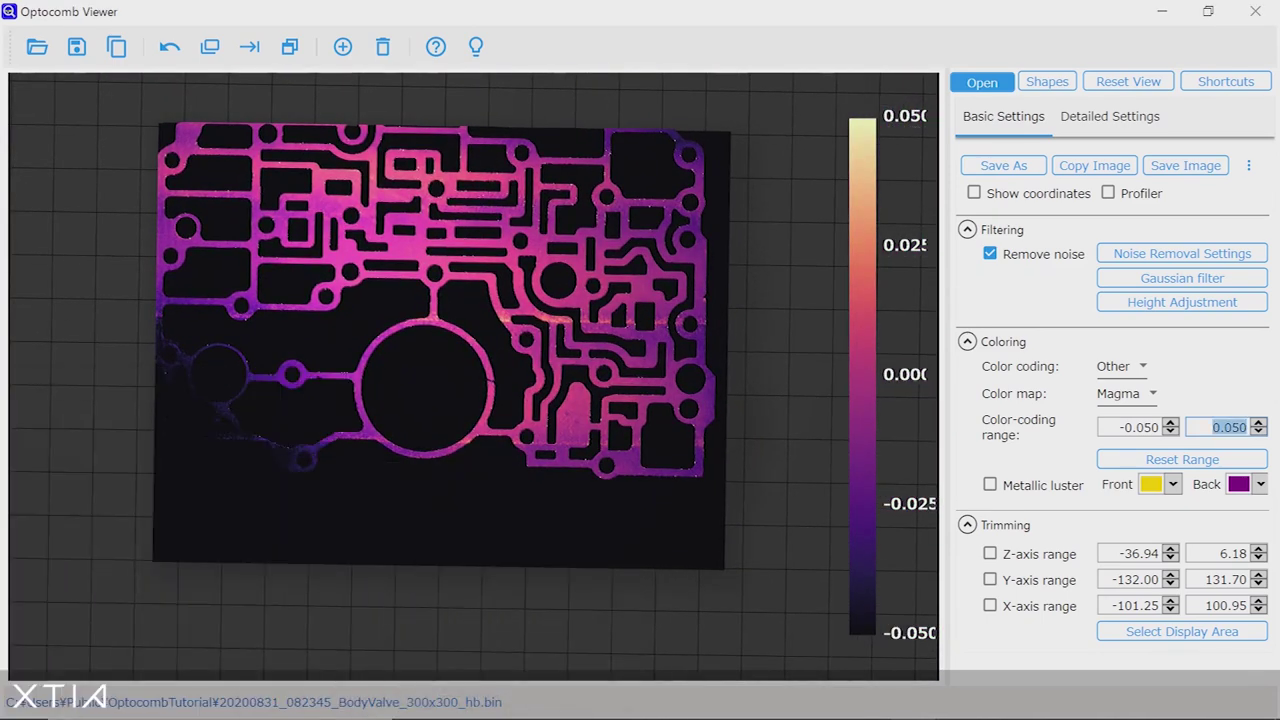
text(0)
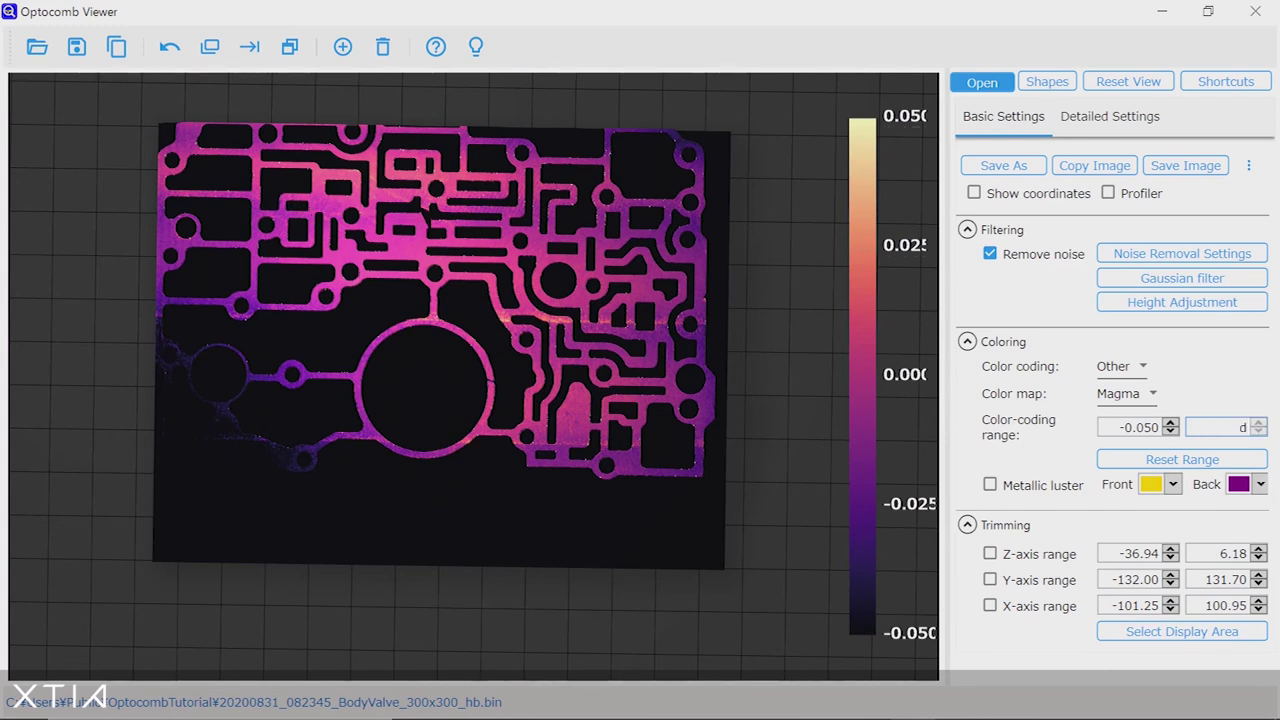
click(490, 156)
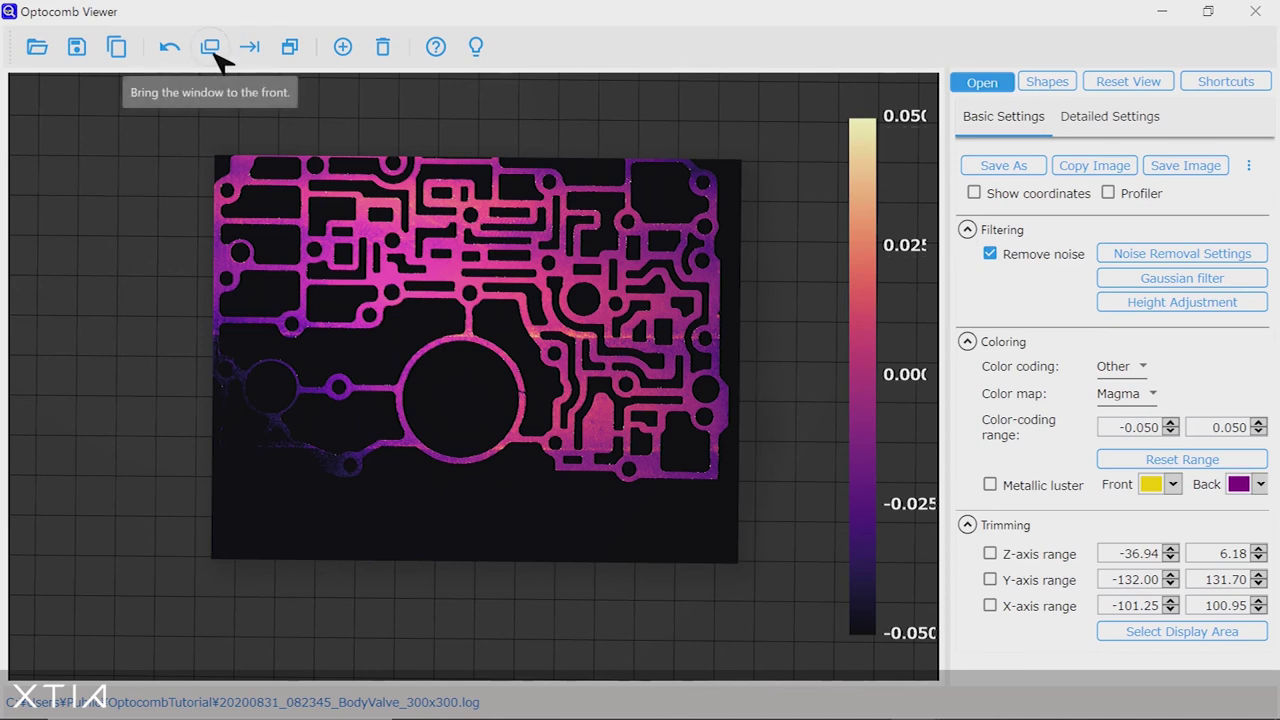
Step: Hide the settings panel and open the BodyValve_300x300 scan in Optocomb Ruler
click(251, 48)
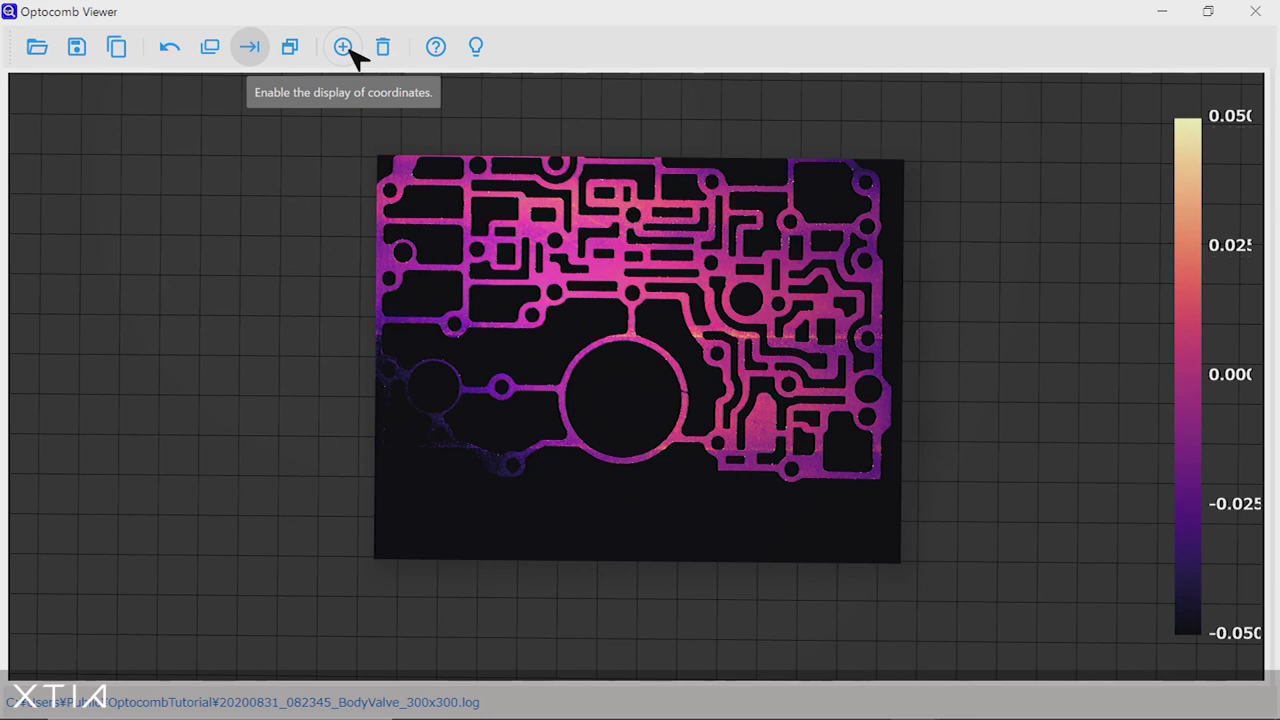
click(477, 50)
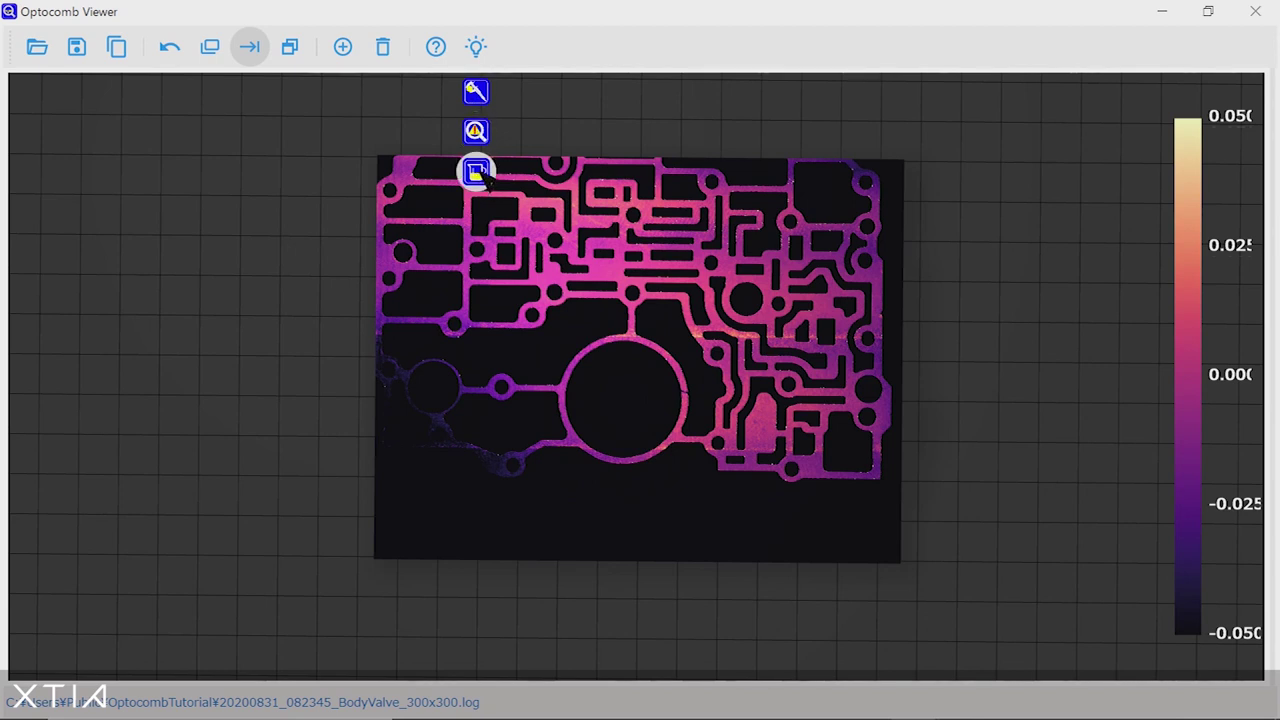
click(476, 92)
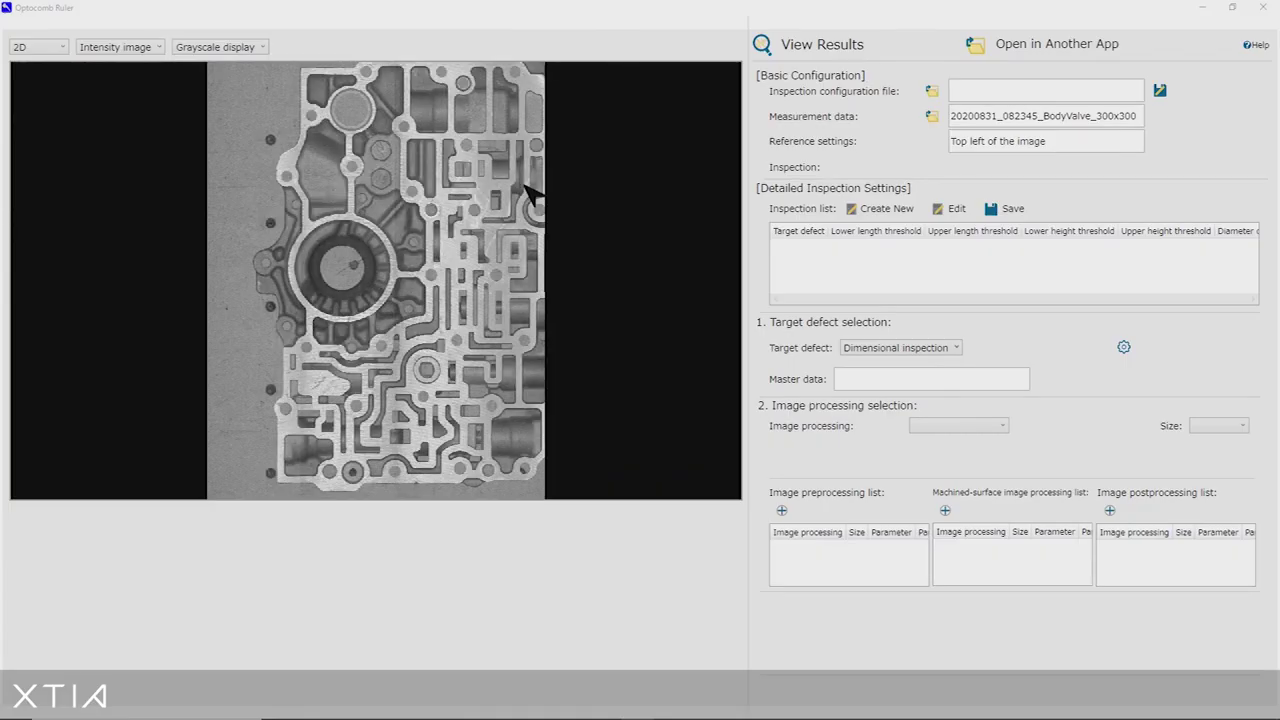